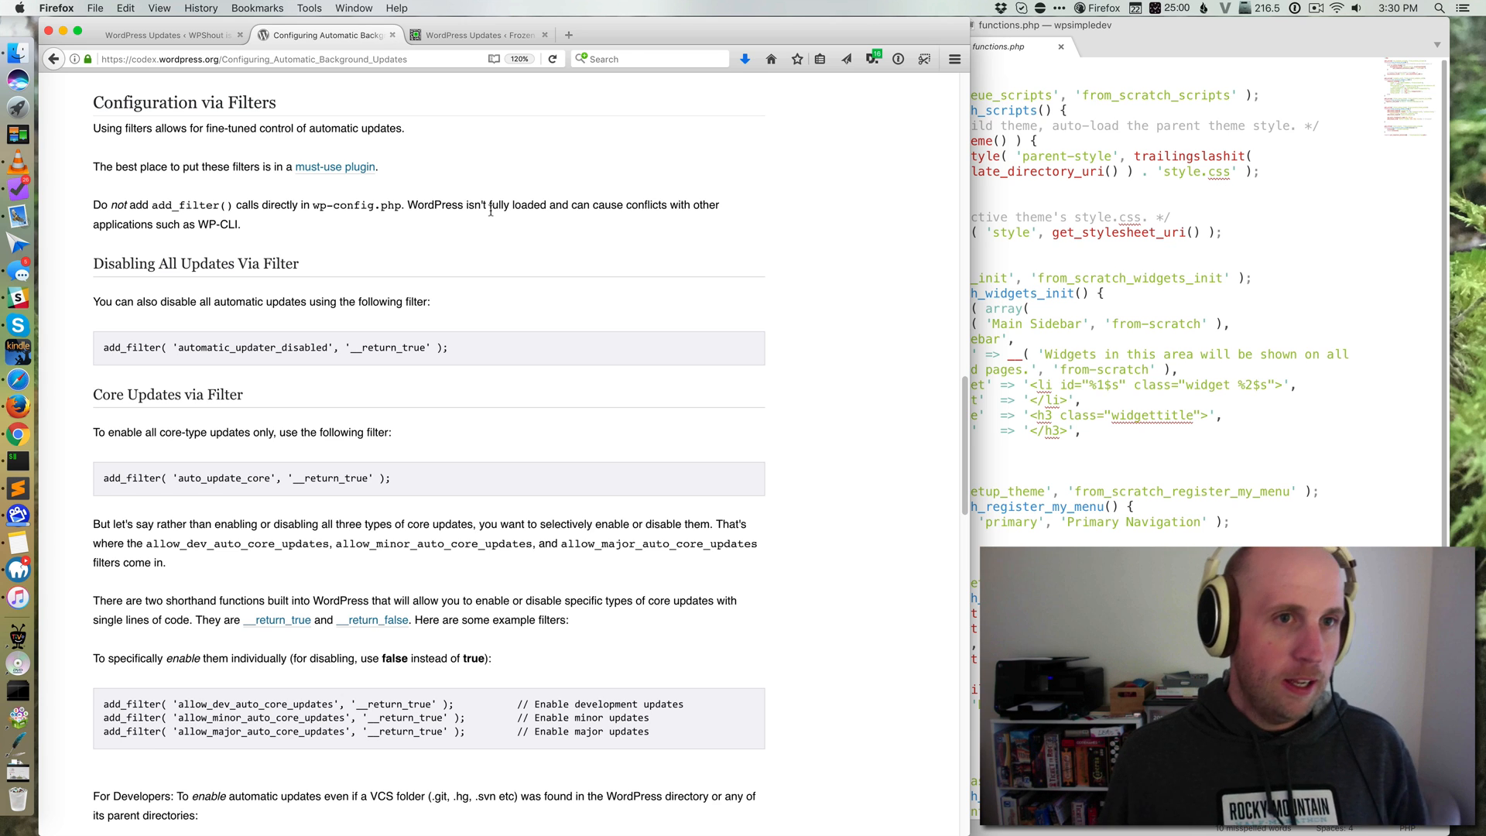
{"action": "scroll", "coordinate": [490, 209], "scroll_direction": "up", "scroll_amount": 10}
{"action": "scroll", "coordinate": [491, 210], "scroll_direction": "up", "scroll_amount": 5}
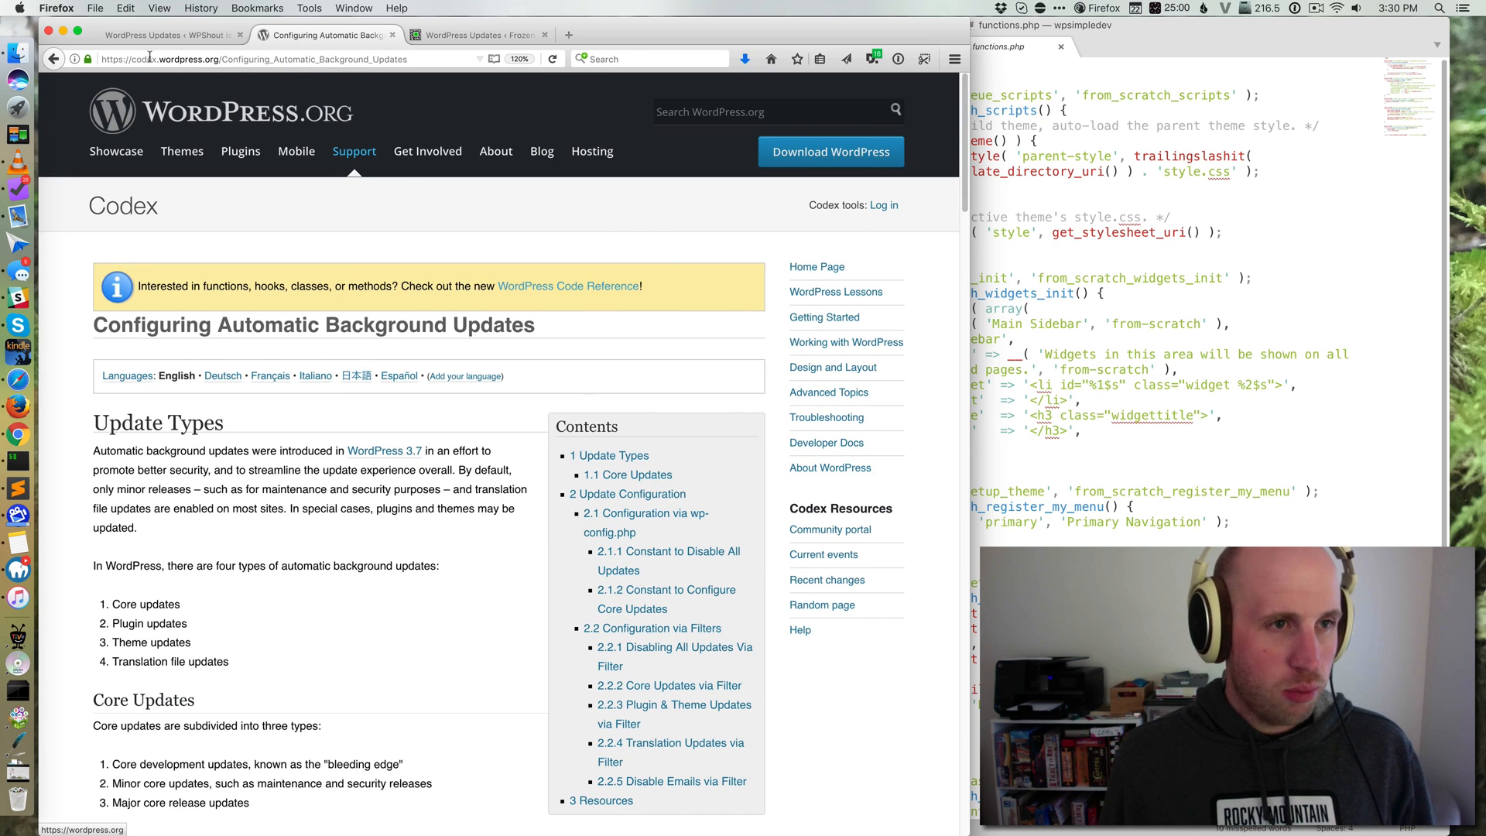
Step: Review the Codex auto_update_plugin and auto_update_theme filter examples, then bring Sublime Text forward
{"action": "left_click_drag", "start_coordinate": [253, 59], "coordinate": [367, 64]}
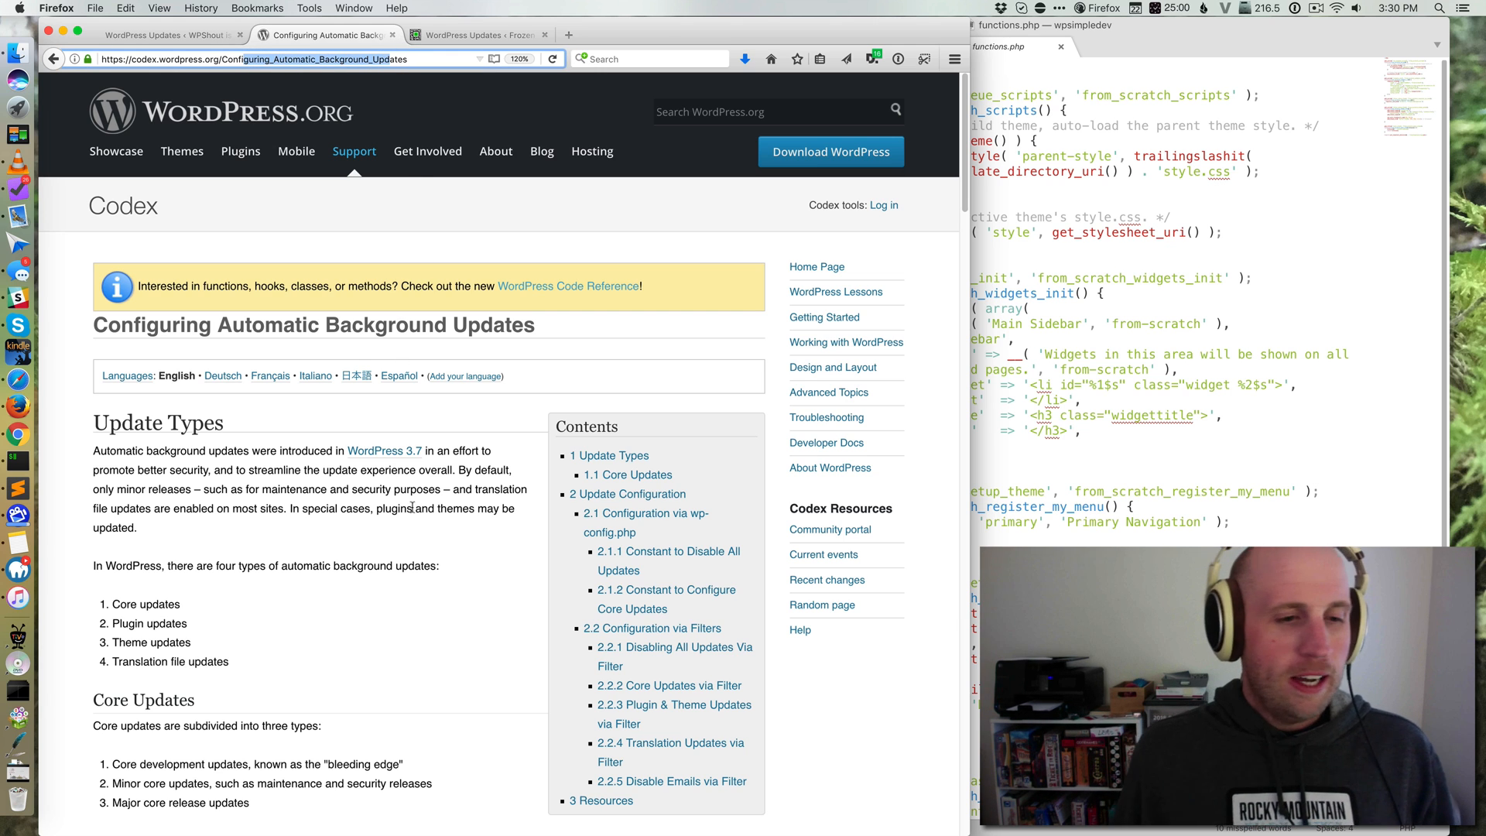
{"action": "left_click", "coordinate": [317, 565]}
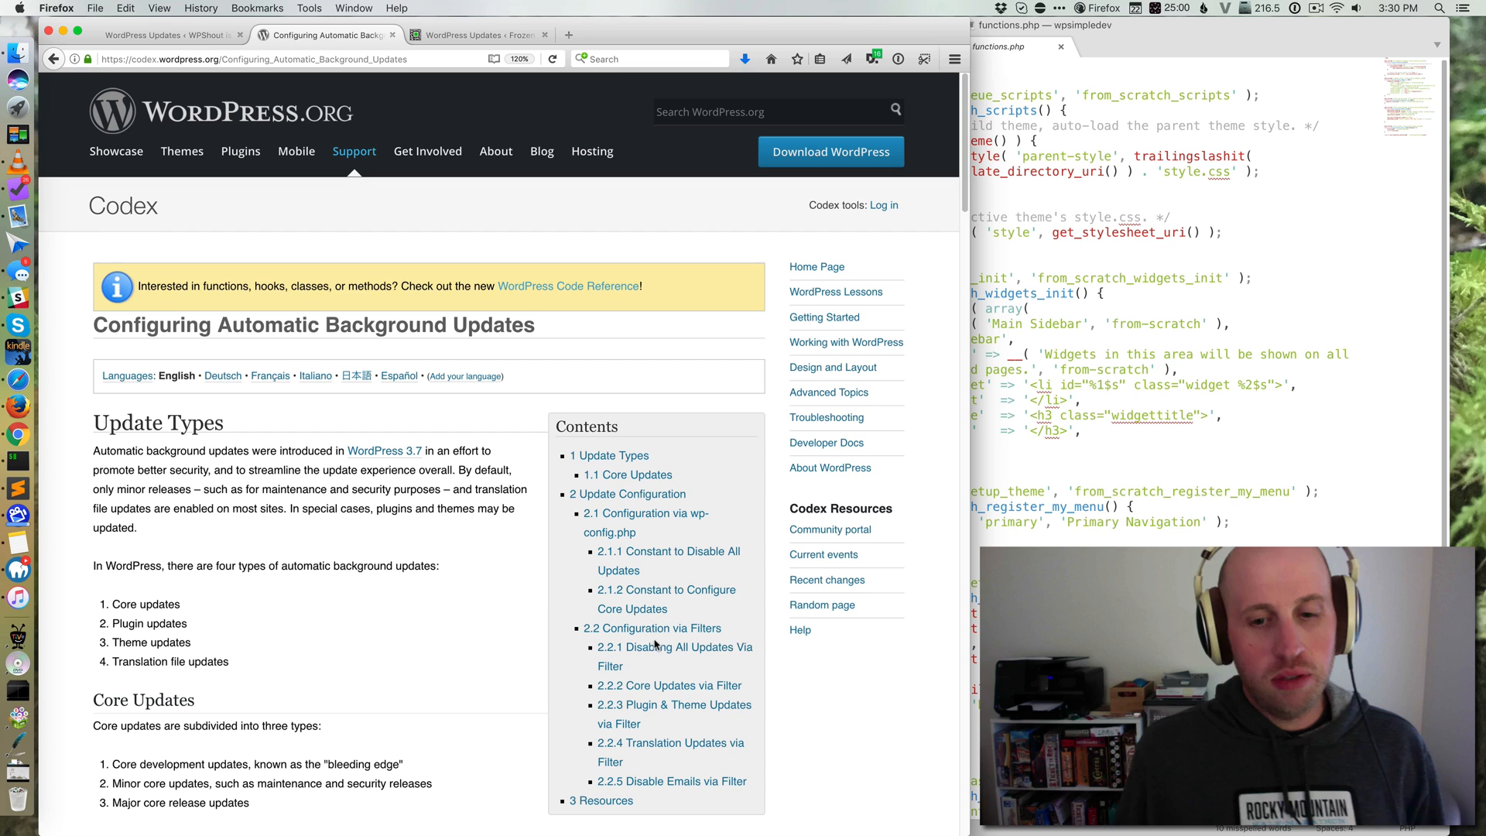
{"action": "scroll", "coordinate": [524, 522], "scroll_direction": "down", "scroll_amount": 5}
{"action": "scroll", "coordinate": [465, 523], "scroll_direction": "down", "scroll_amount": 10}
{"action": "scroll", "coordinate": [438, 529], "scroll_direction": "down", "scroll_amount": 5}
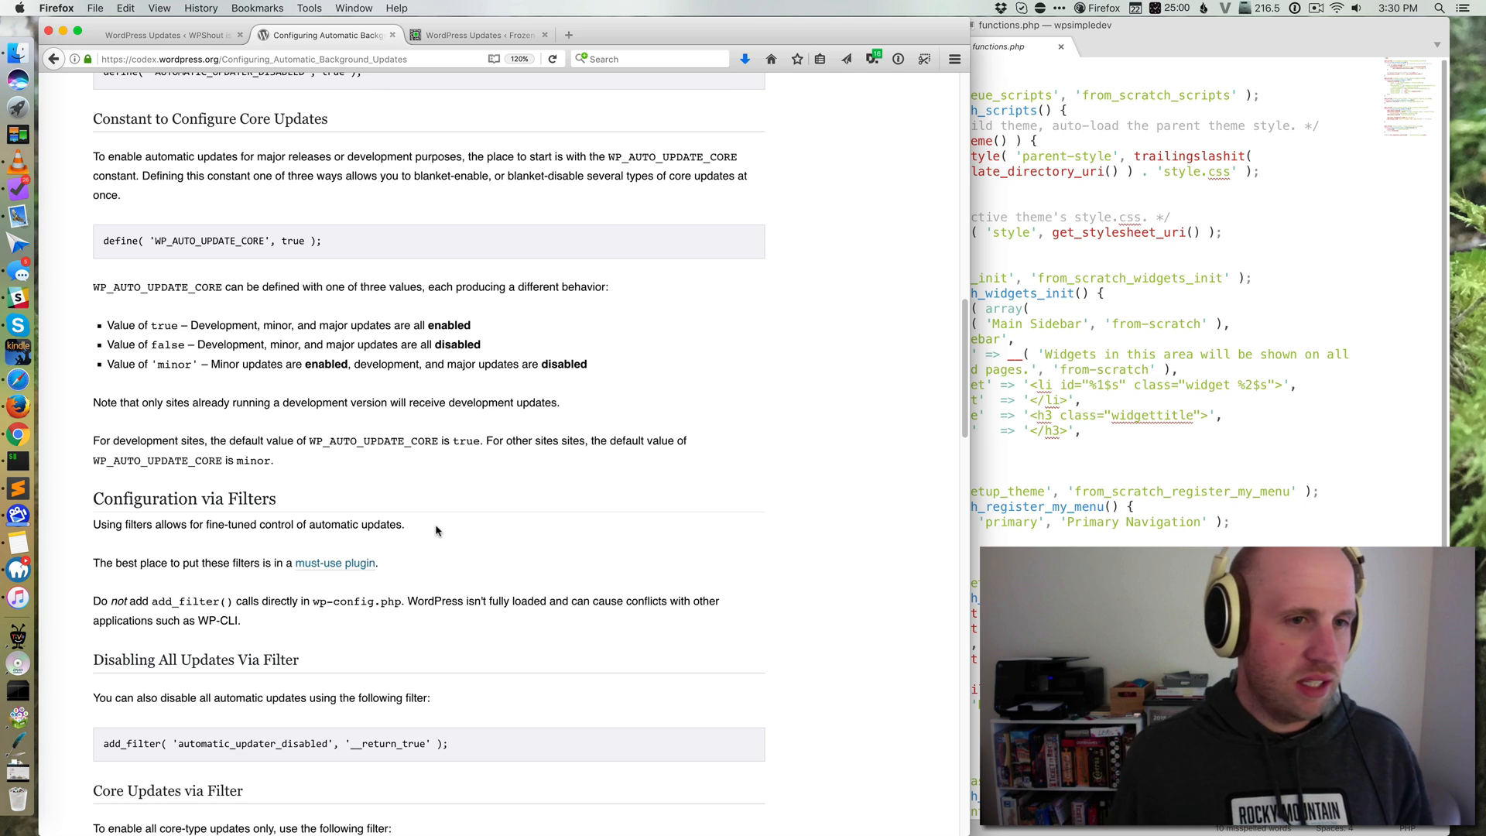
{"action": "scroll", "coordinate": [437, 531], "scroll_direction": "down", "scroll_amount": 4}
{"action": "scroll", "coordinate": [439, 530], "scroll_direction": "down", "scroll_amount": 2}
{"action": "scroll", "coordinate": [438, 531], "scroll_direction": "down", "scroll_amount": 3}
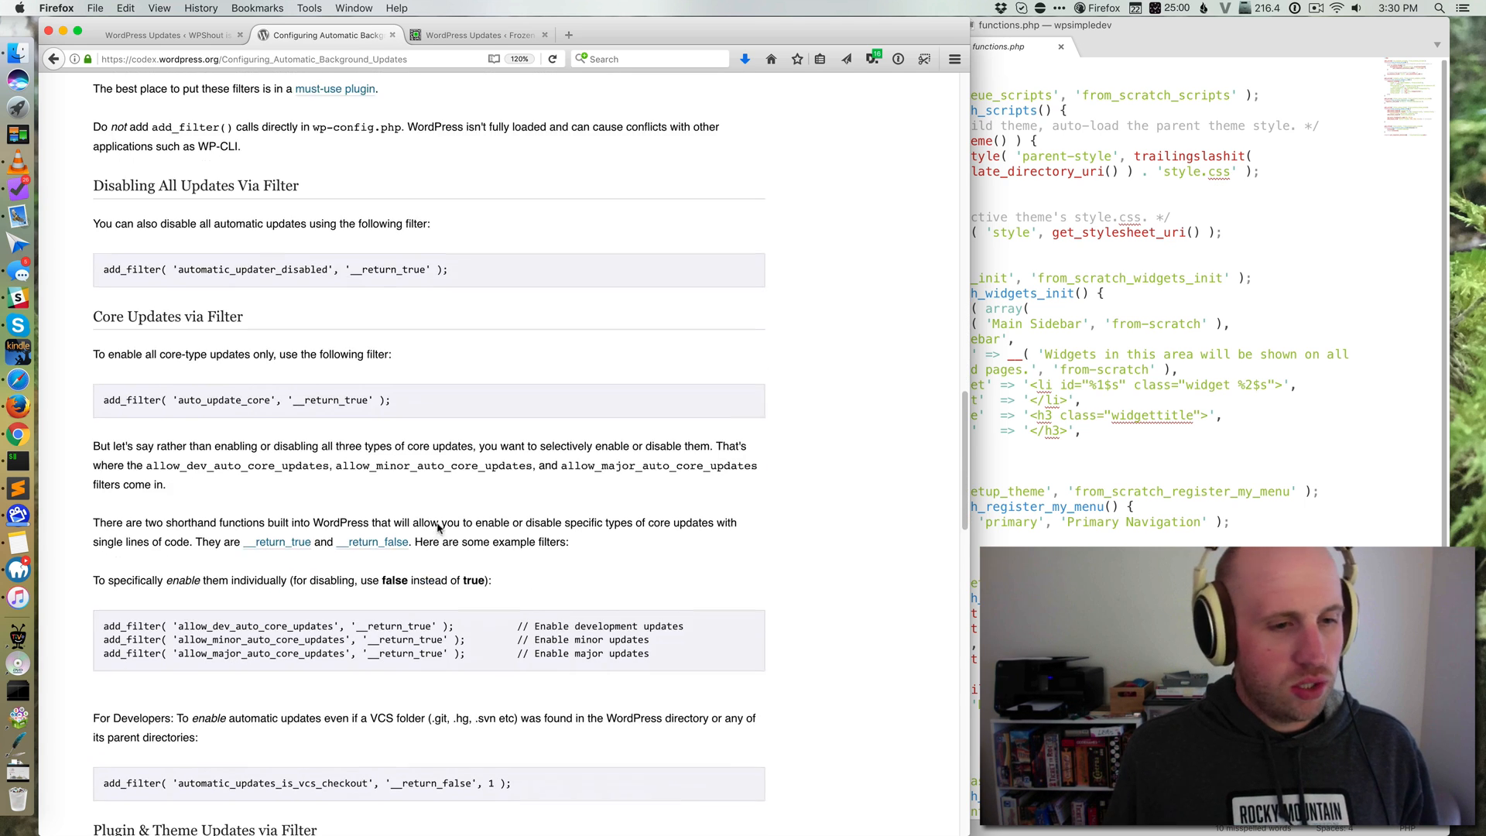
{"action": "scroll", "coordinate": [438, 530], "scroll_direction": "down", "scroll_amount": 2}
{"action": "scroll", "coordinate": [437, 528], "scroll_direction": "down", "scroll_amount": 3}
{"action": "scroll", "coordinate": [438, 528], "scroll_direction": "down", "scroll_amount": 2}
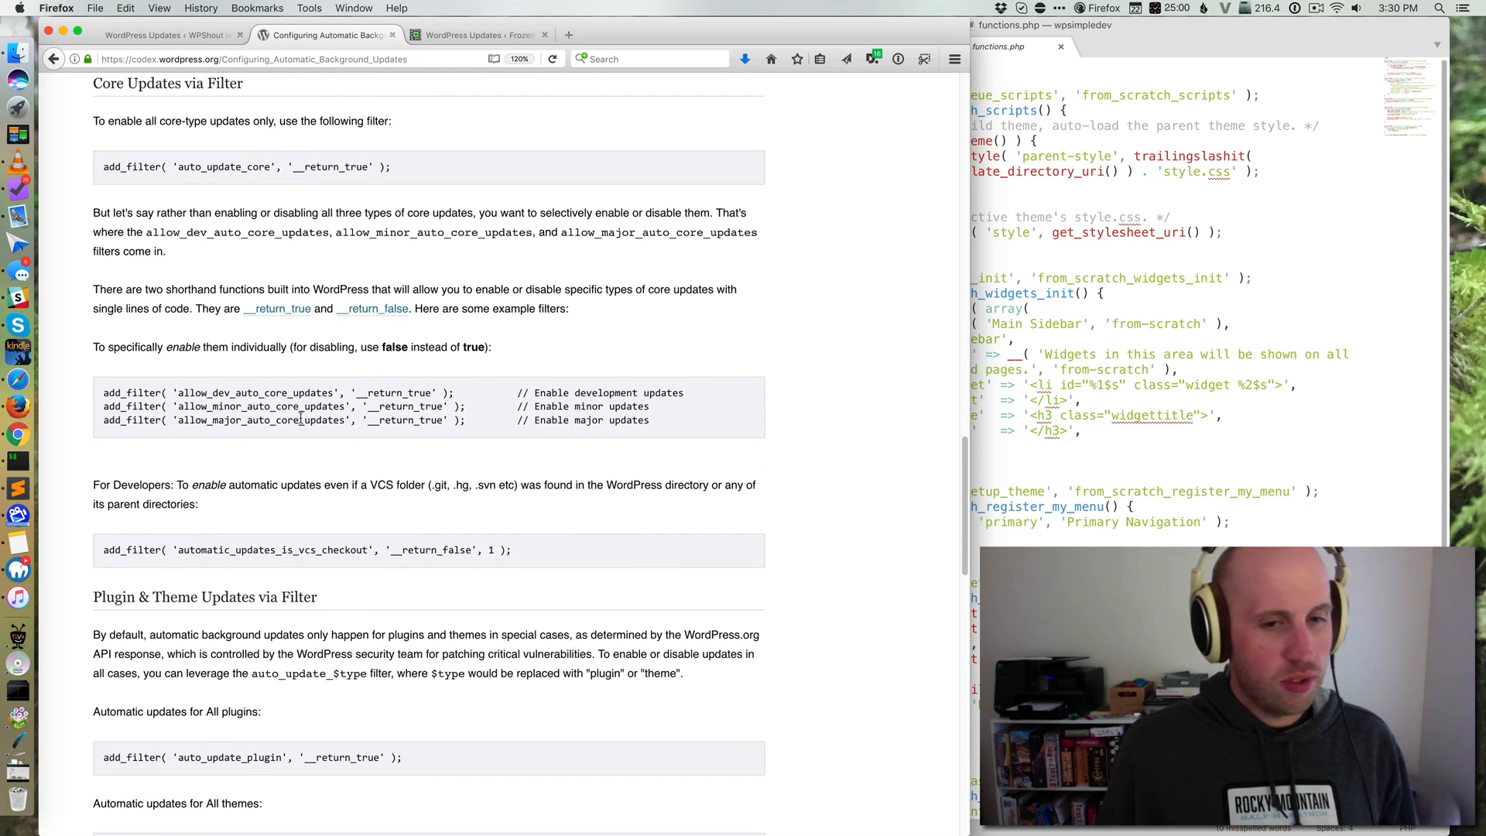
{"action": "scroll", "coordinate": [301, 420], "scroll_direction": "down", "scroll_amount": 4}
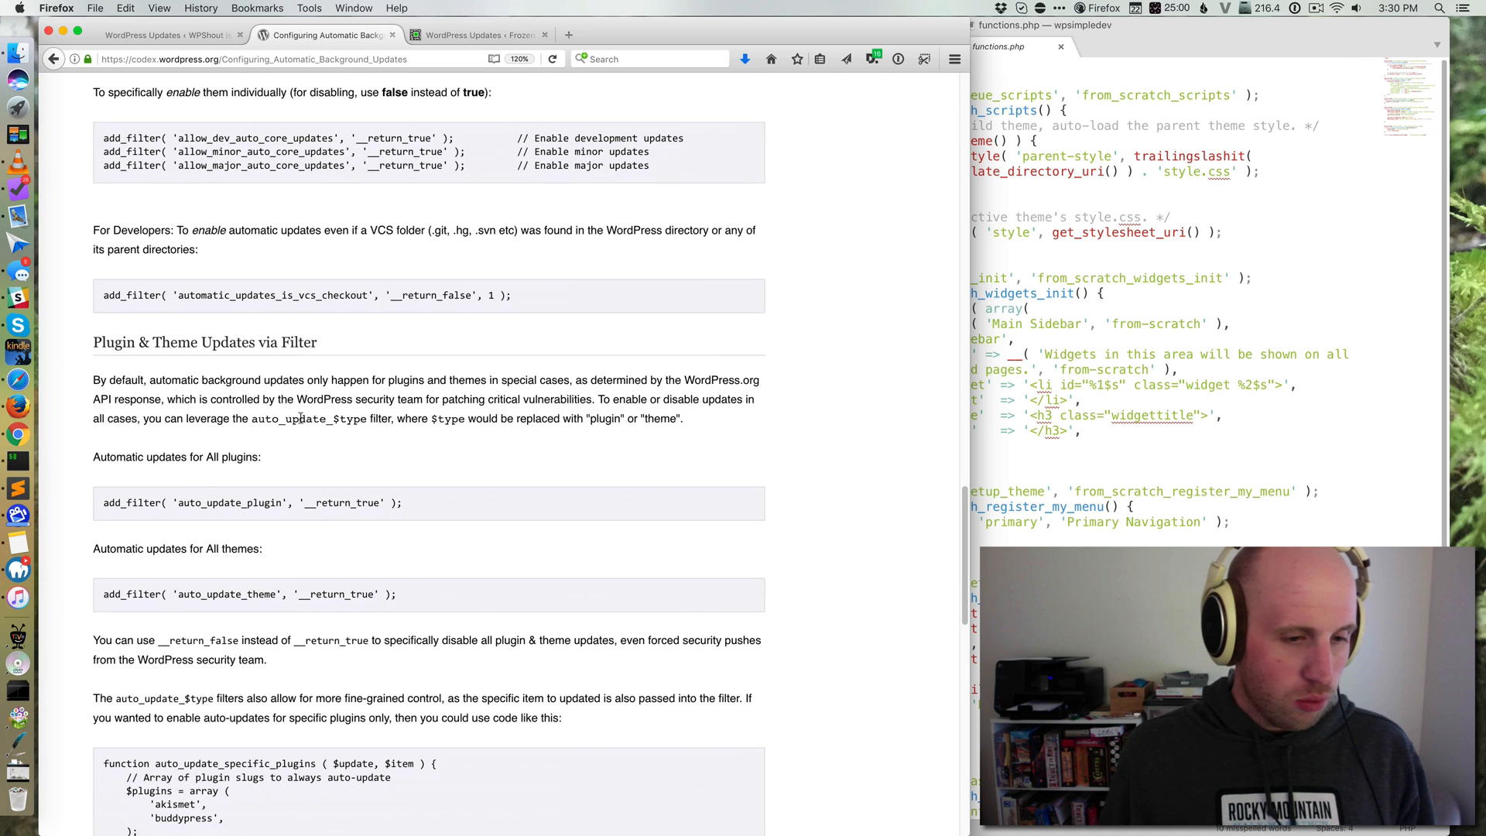
{"action": "scroll", "coordinate": [293, 440], "scroll_direction": "down", "scroll_amount": 1}
{"action": "scroll", "coordinate": [292, 441], "scroll_direction": "down", "scroll_amount": 1}
{"action": "left_click_drag", "start_coordinate": [148, 284], "coordinate": [258, 287]}
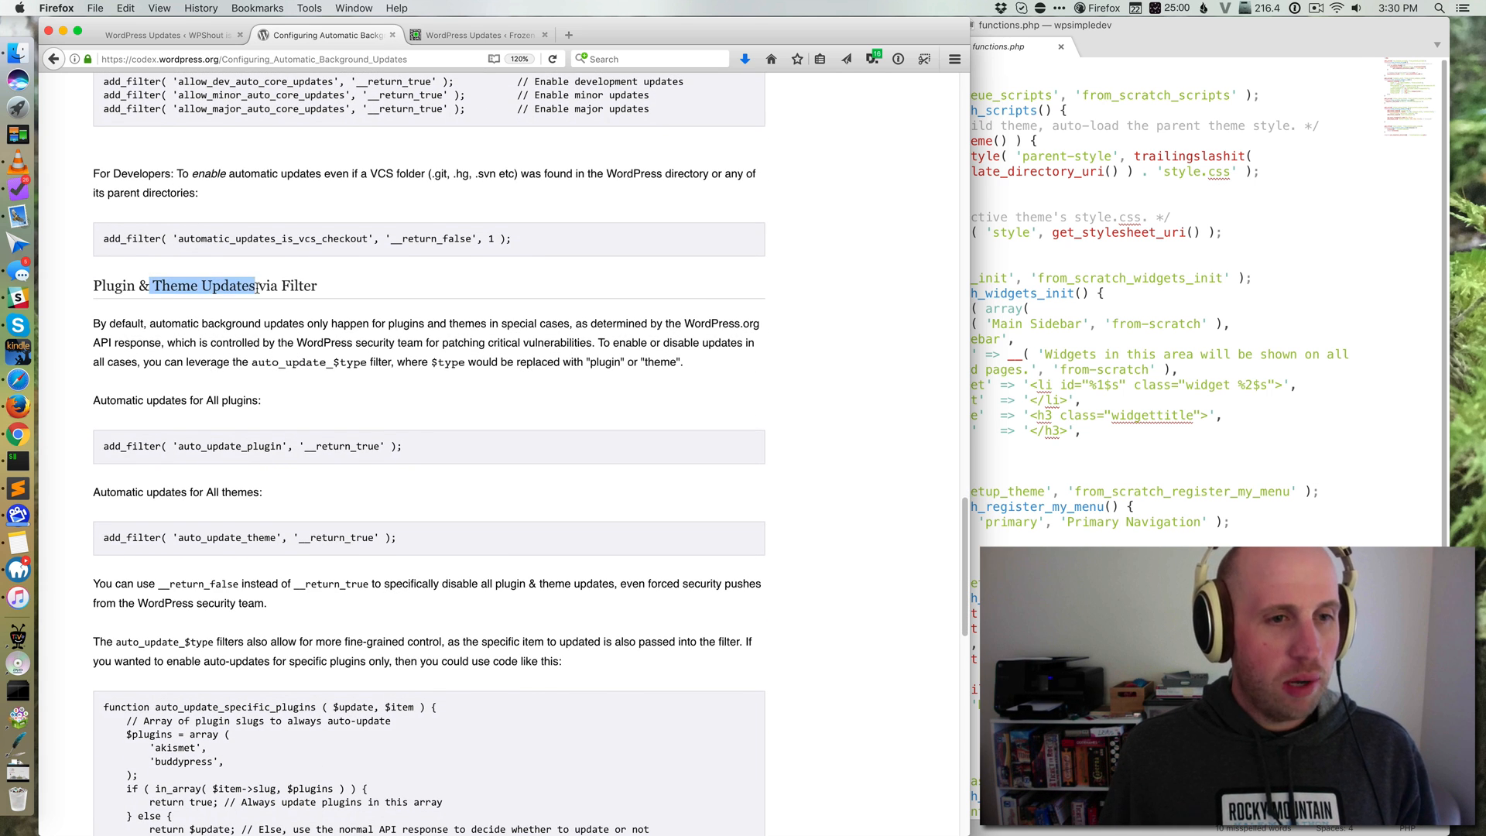
{"action": "left_click", "coordinate": [272, 288]}
{"action": "scroll", "coordinate": [383, 381], "scroll_direction": "down", "scroll_amount": 3}
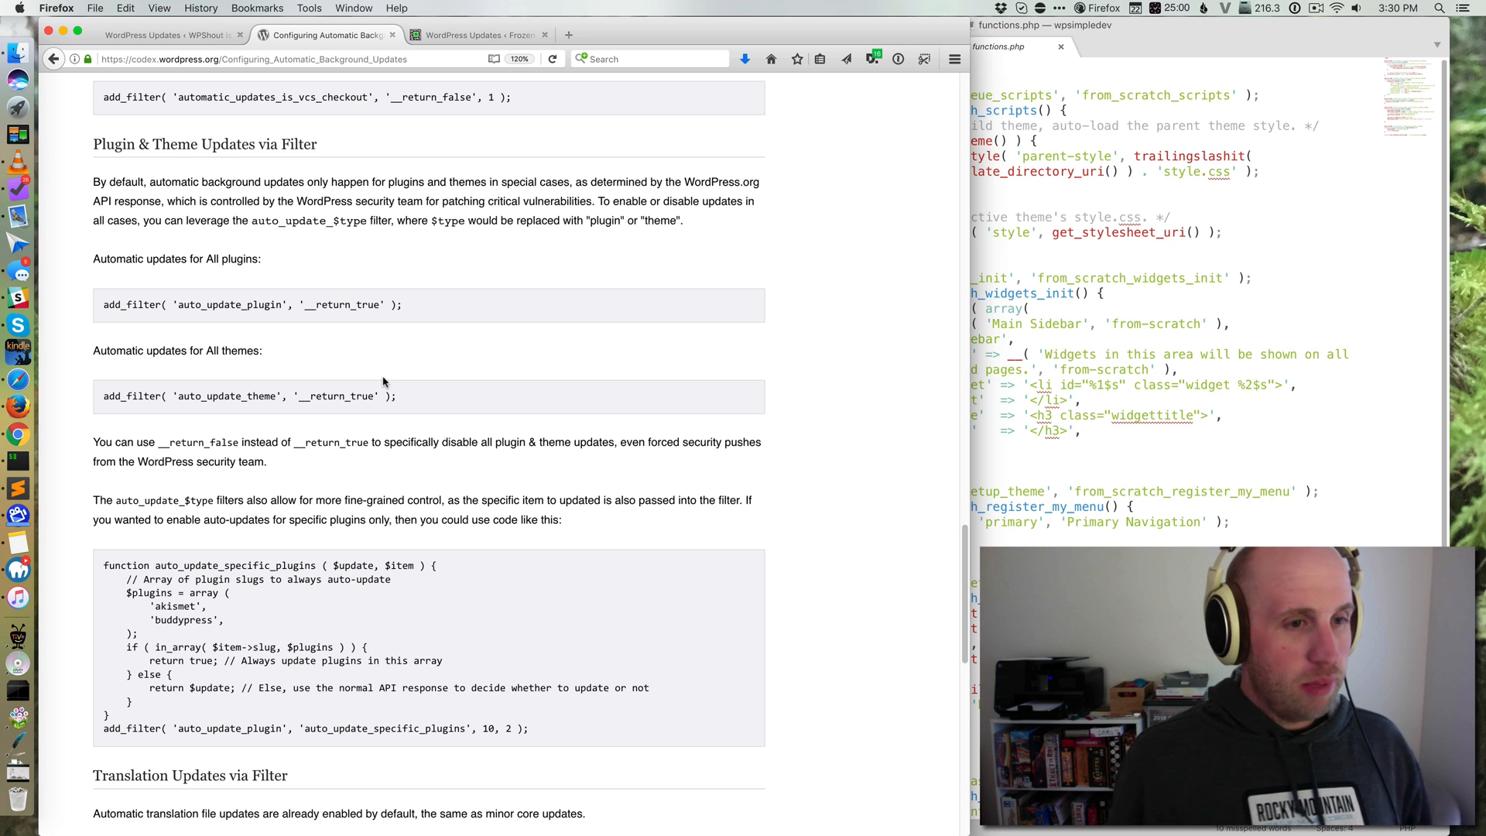
{"action": "scroll", "coordinate": [280, 250], "scroll_direction": "up", "scroll_amount": 3}
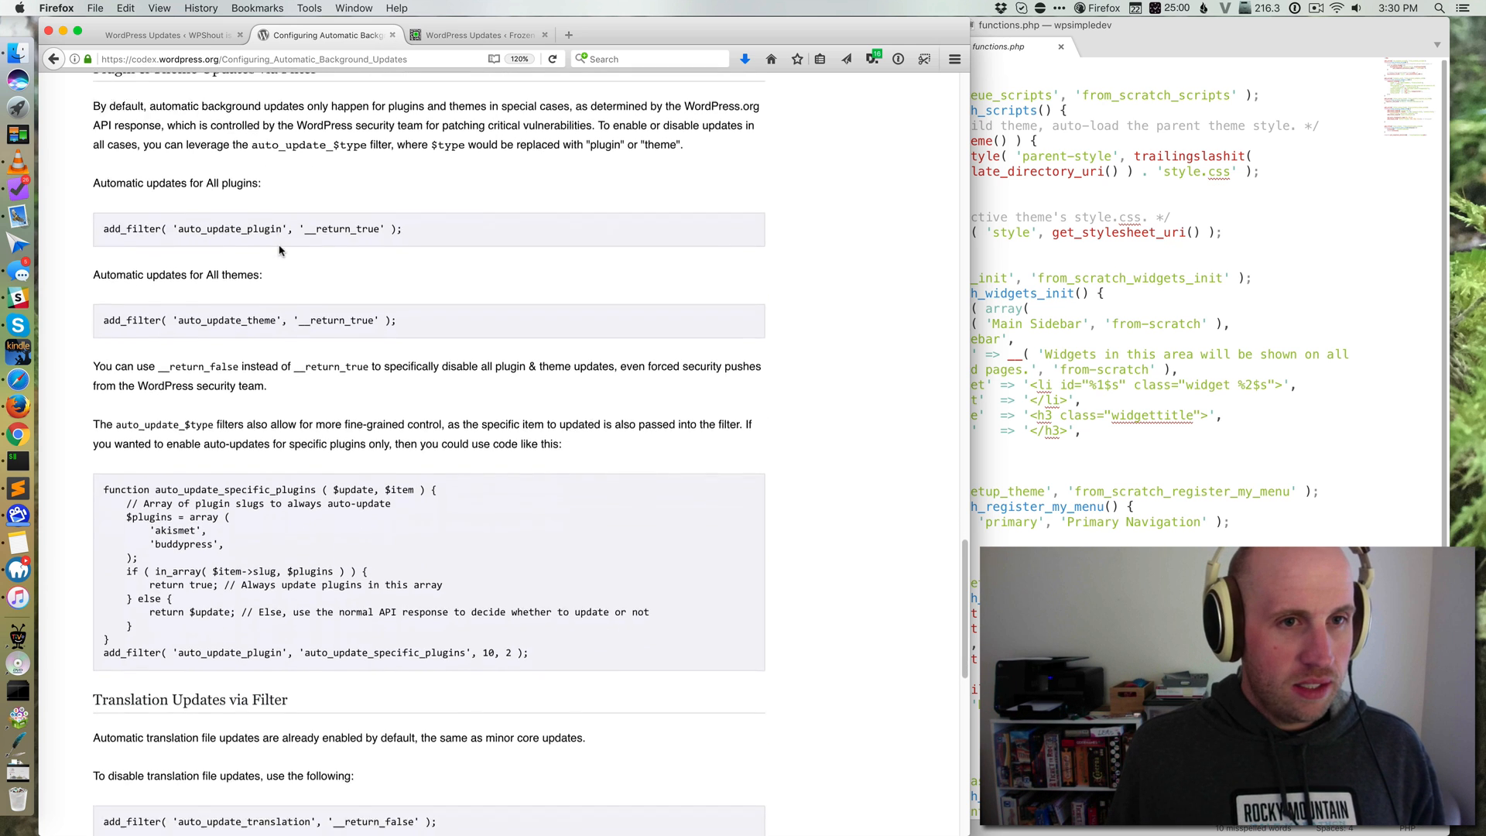
{"action": "scroll", "coordinate": [279, 250], "scroll_direction": "up", "scroll_amount": 3}
{"action": "scroll", "coordinate": [280, 250], "scroll_direction": "up", "scroll_amount": 2}
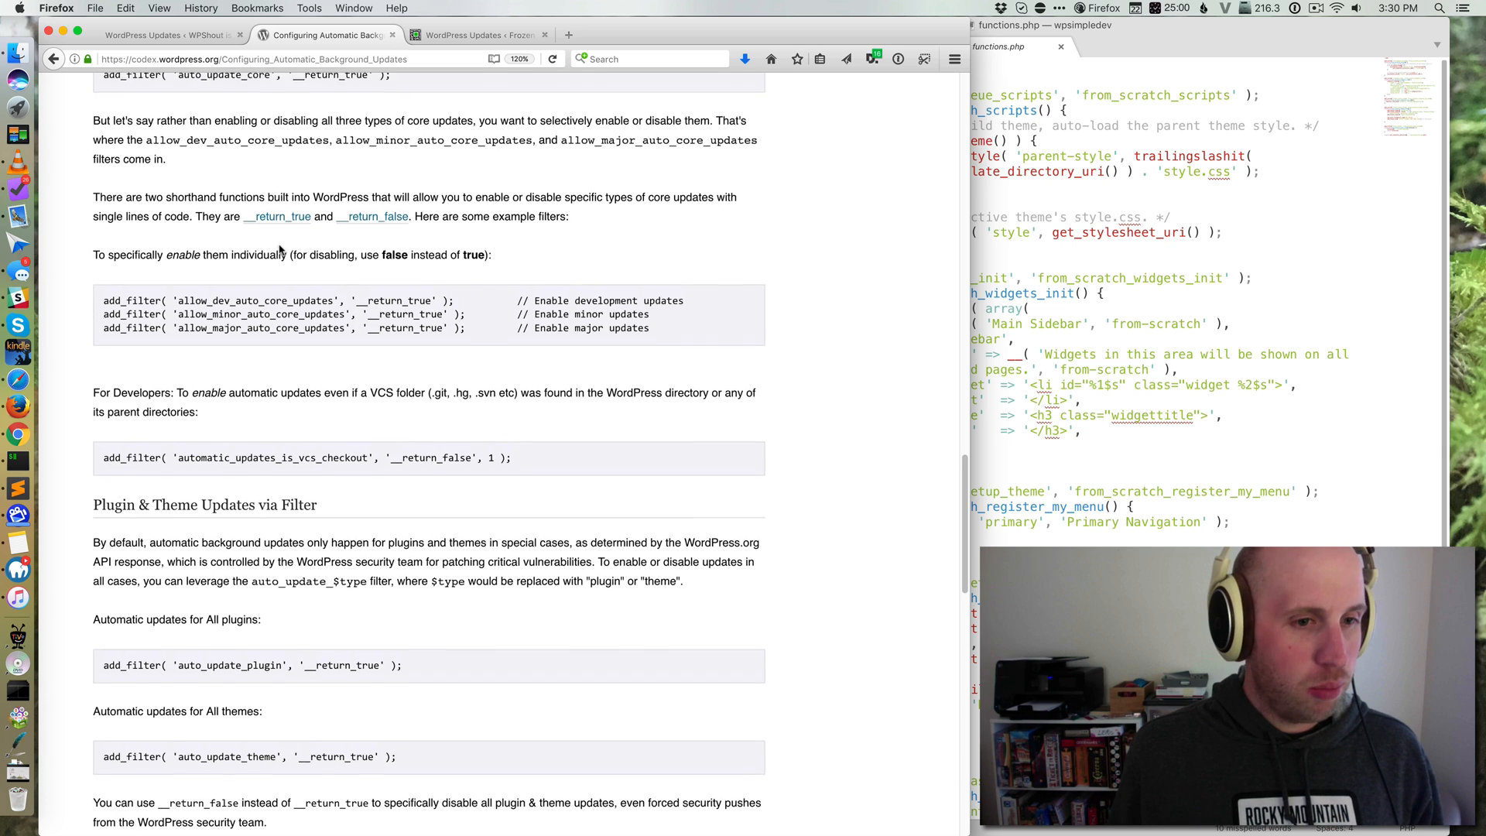
{"action": "scroll", "coordinate": [280, 249], "scroll_direction": "up", "scroll_amount": 2}
{"action": "scroll", "coordinate": [328, 319], "scroll_direction": "up", "scroll_amount": 1}
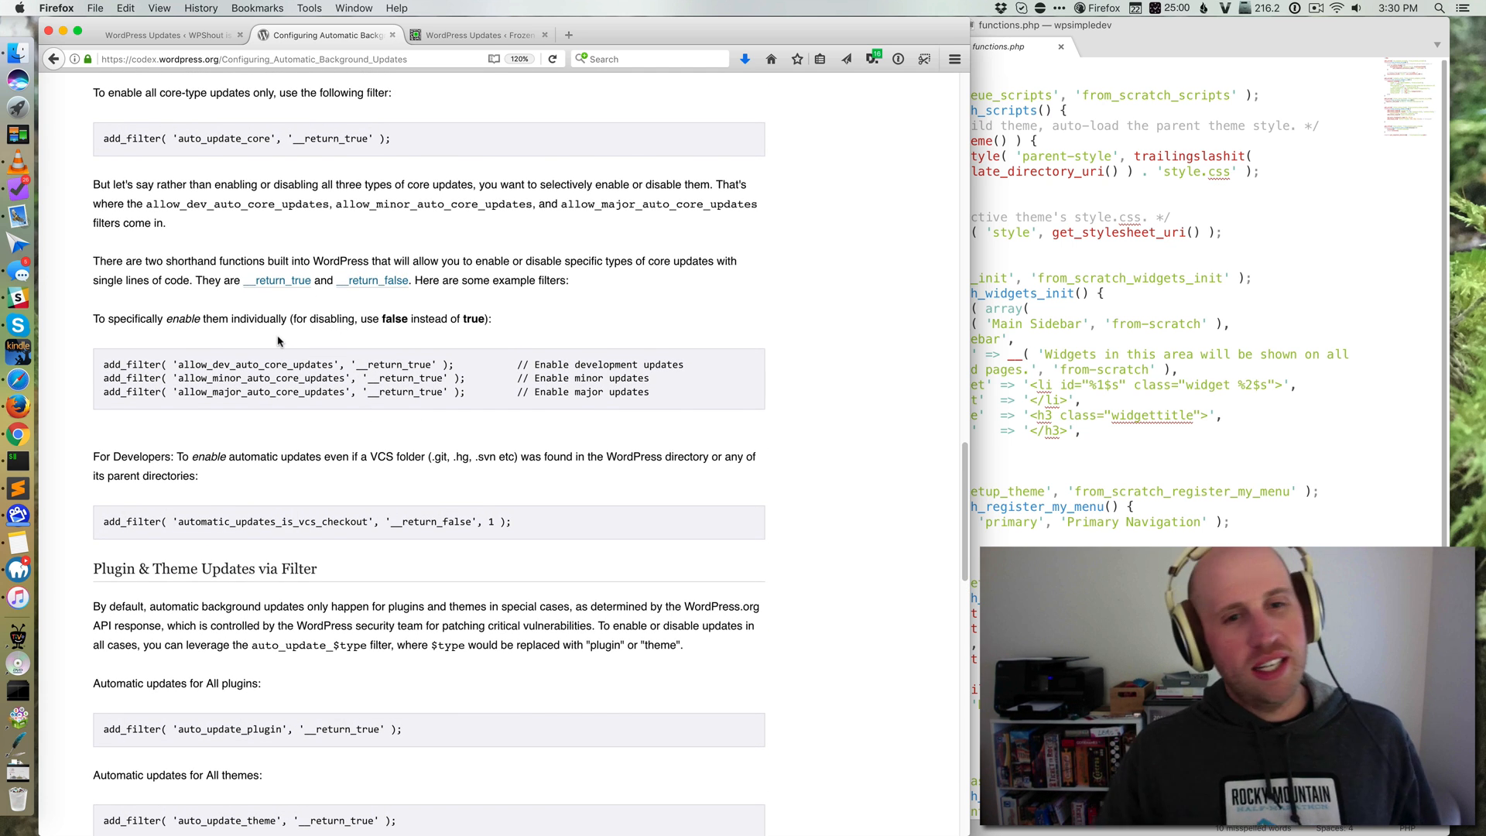
{"action": "left_click", "coordinate": [1045, 237]}
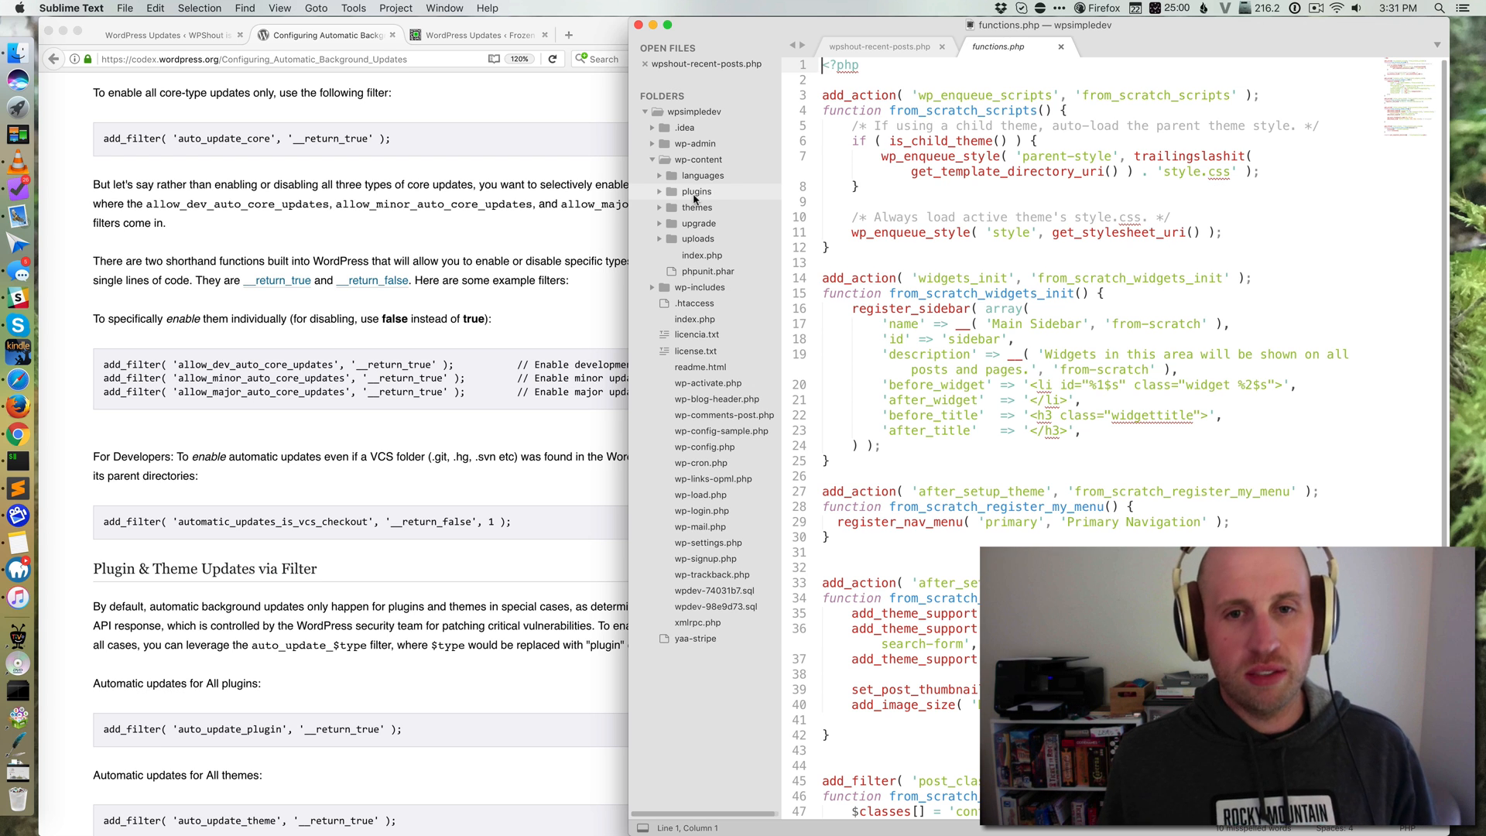
Step: Create a mu-plugins folder inside wp-content from the sidebar context menu
{"action": "right_click", "coordinate": [694, 160]}
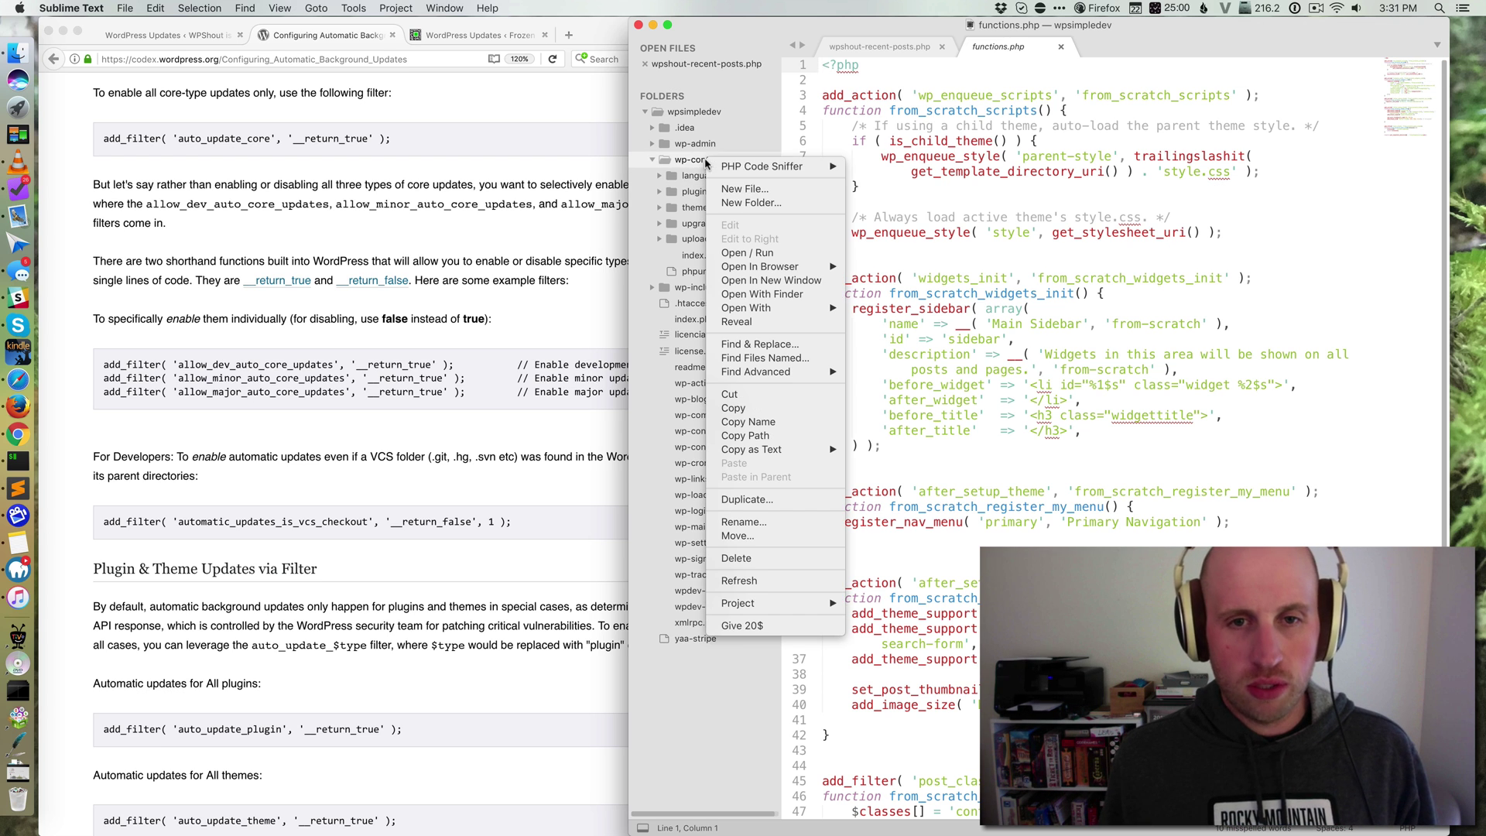
{"action": "left_click", "coordinate": [771, 204]}
{"action": "type", "text": "mu-p"}
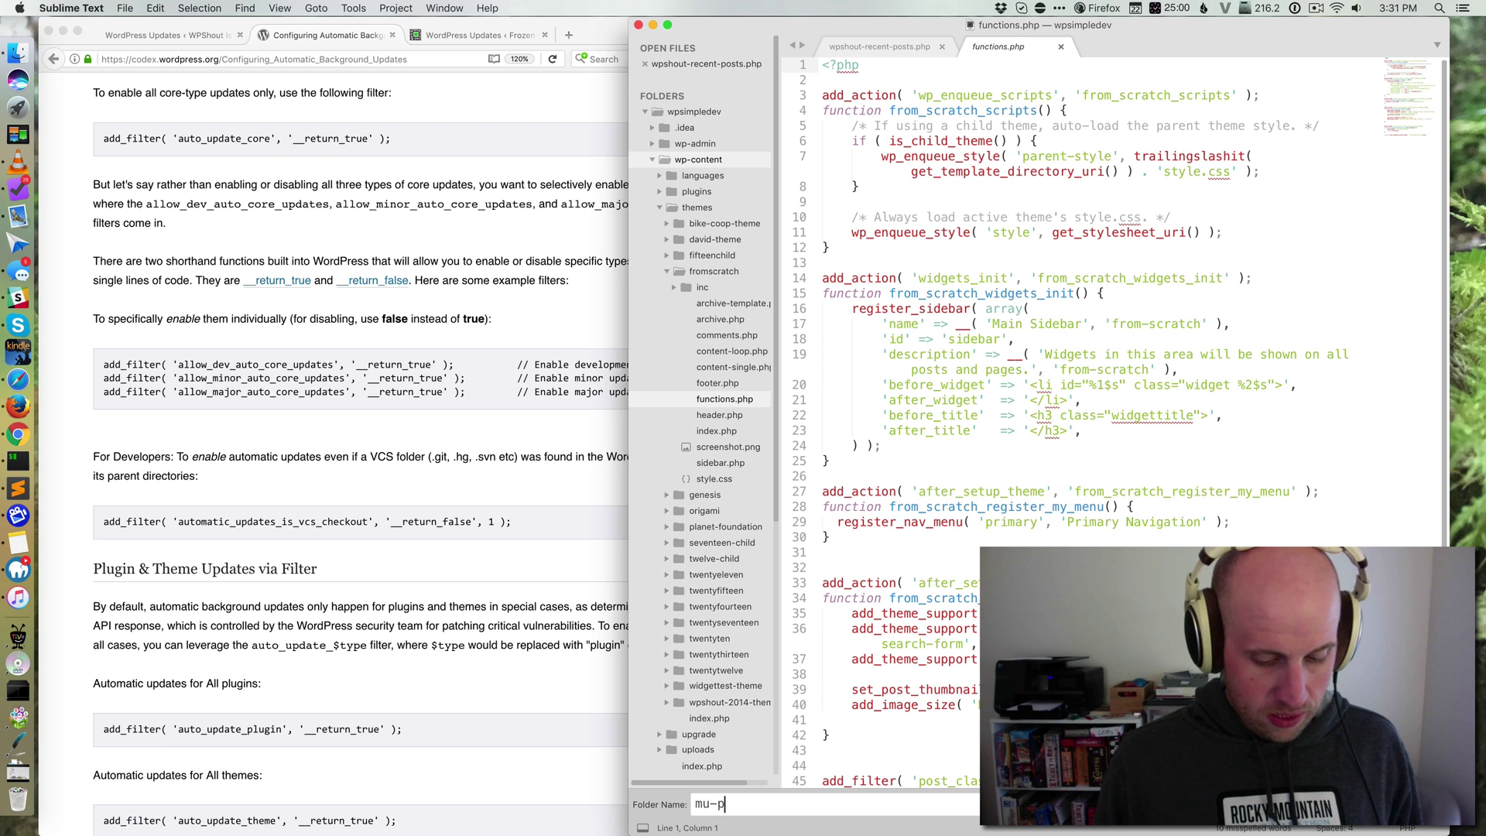
{"action": "type", "text": "lugins"}
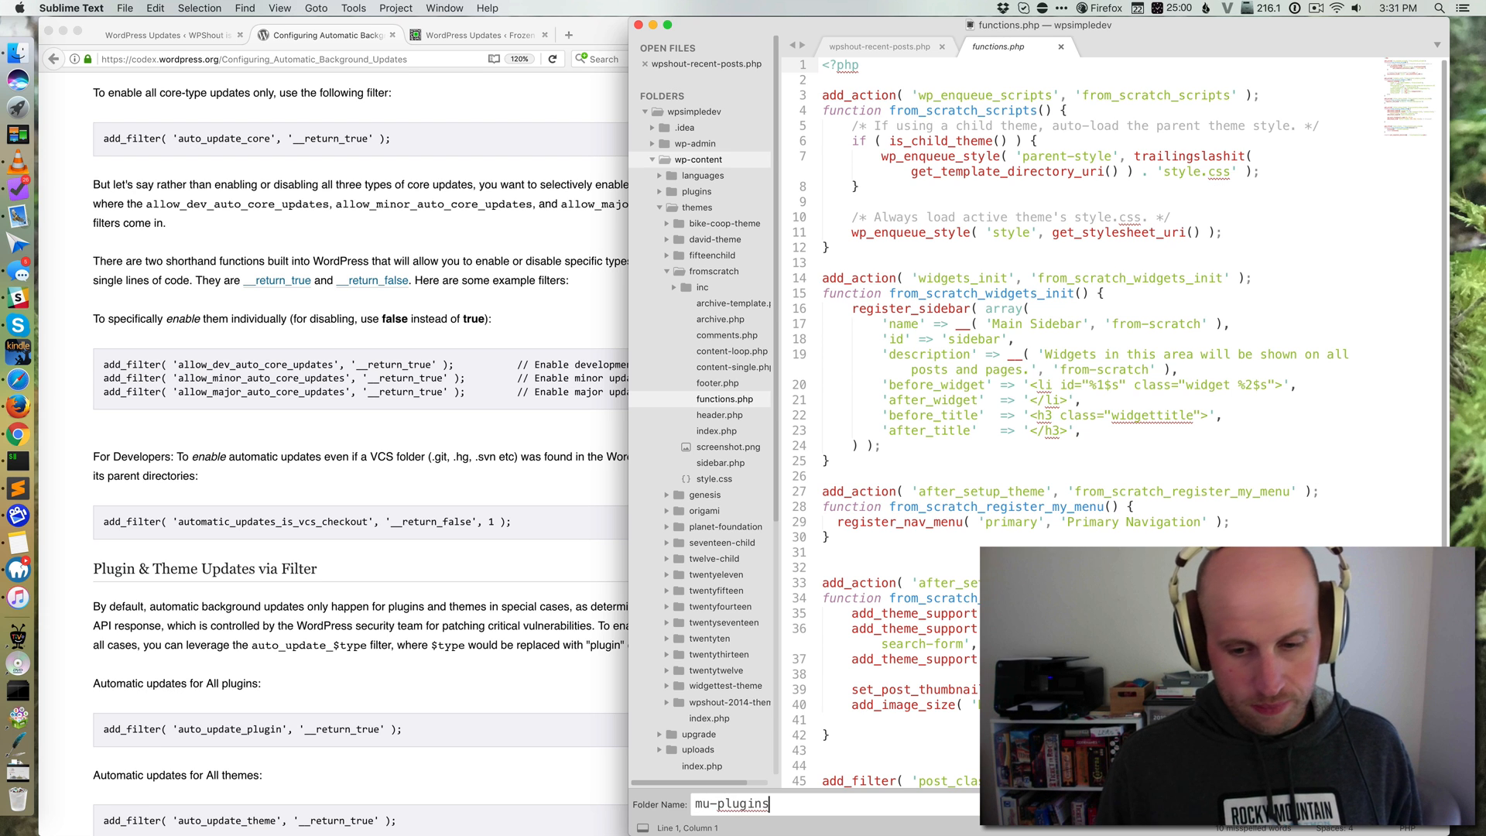
{"action": "key", "text": "Return"}
{"action": "left_click", "coordinate": [657, 223]}
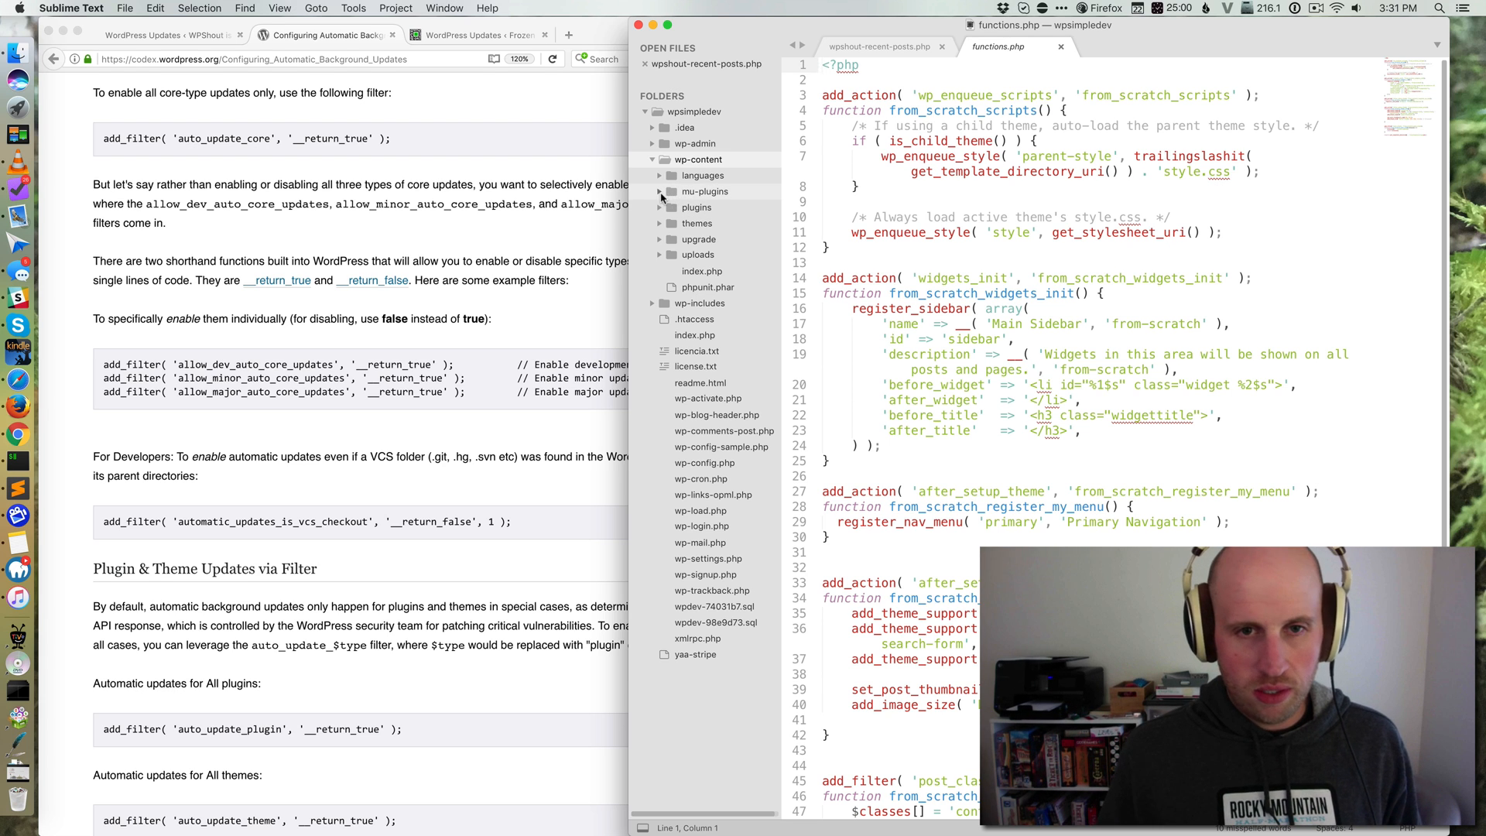
Step: Create an empty auto-update.php file inside mu-plugins and open it in a tab
{"action": "right_click", "coordinate": [697, 192]}
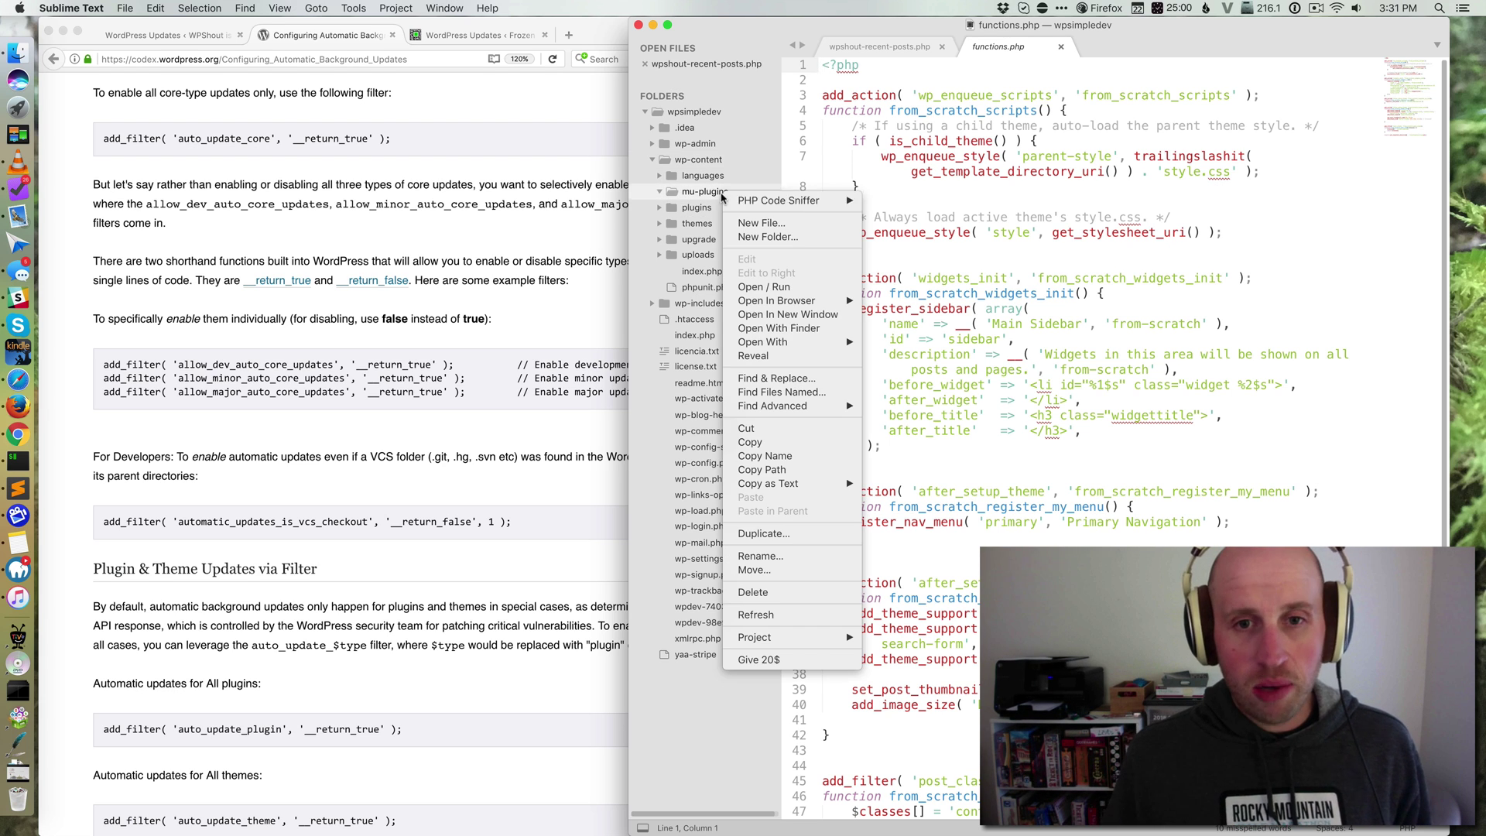
{"action": "left_click", "coordinate": [750, 223]}
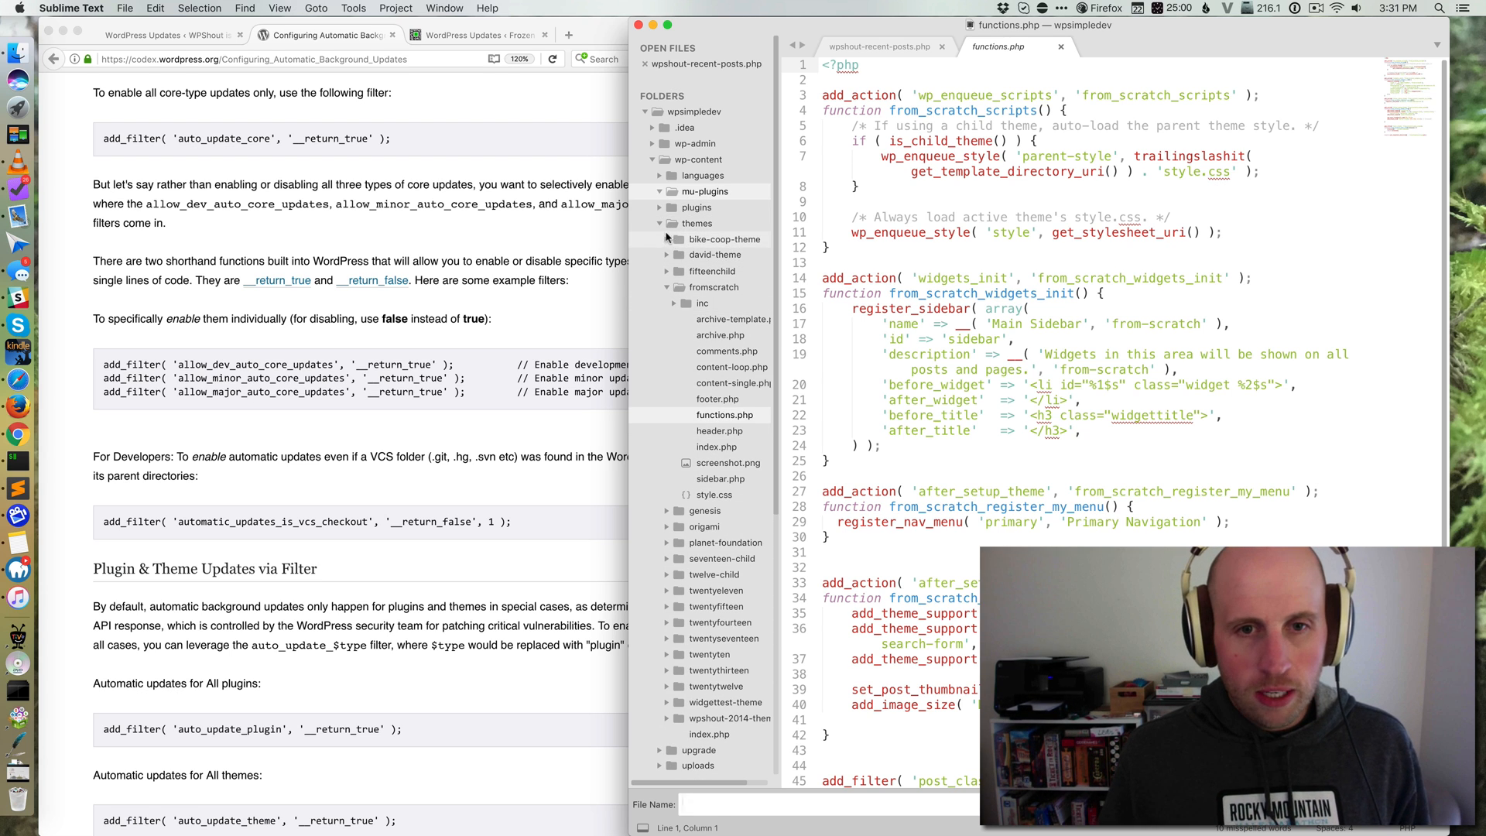
{"action": "left_click", "coordinate": [667, 227]}
{"action": "type", "text": "au"}
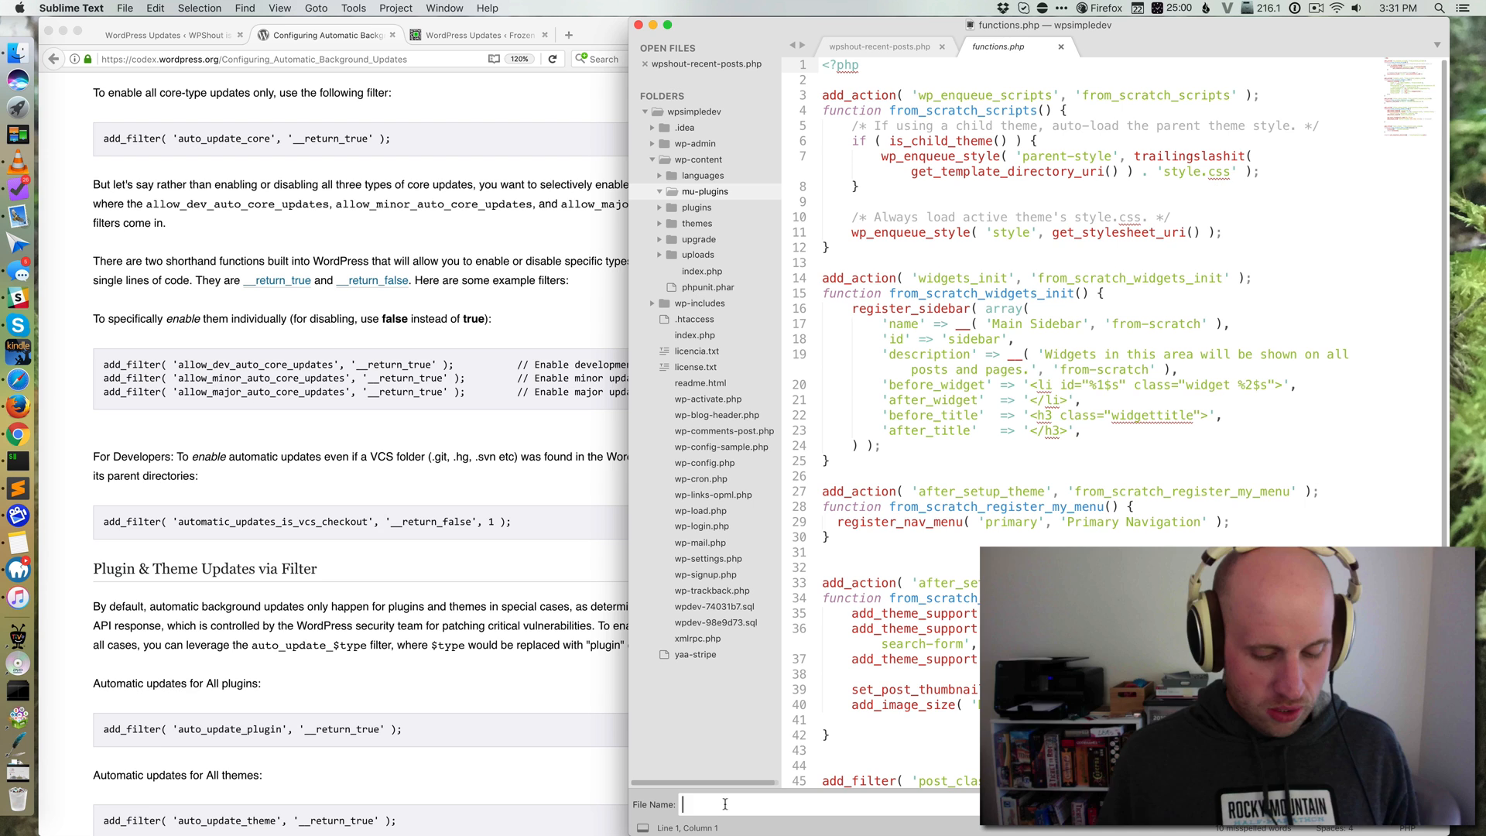
{"action": "type", "text": "to-update.php"}
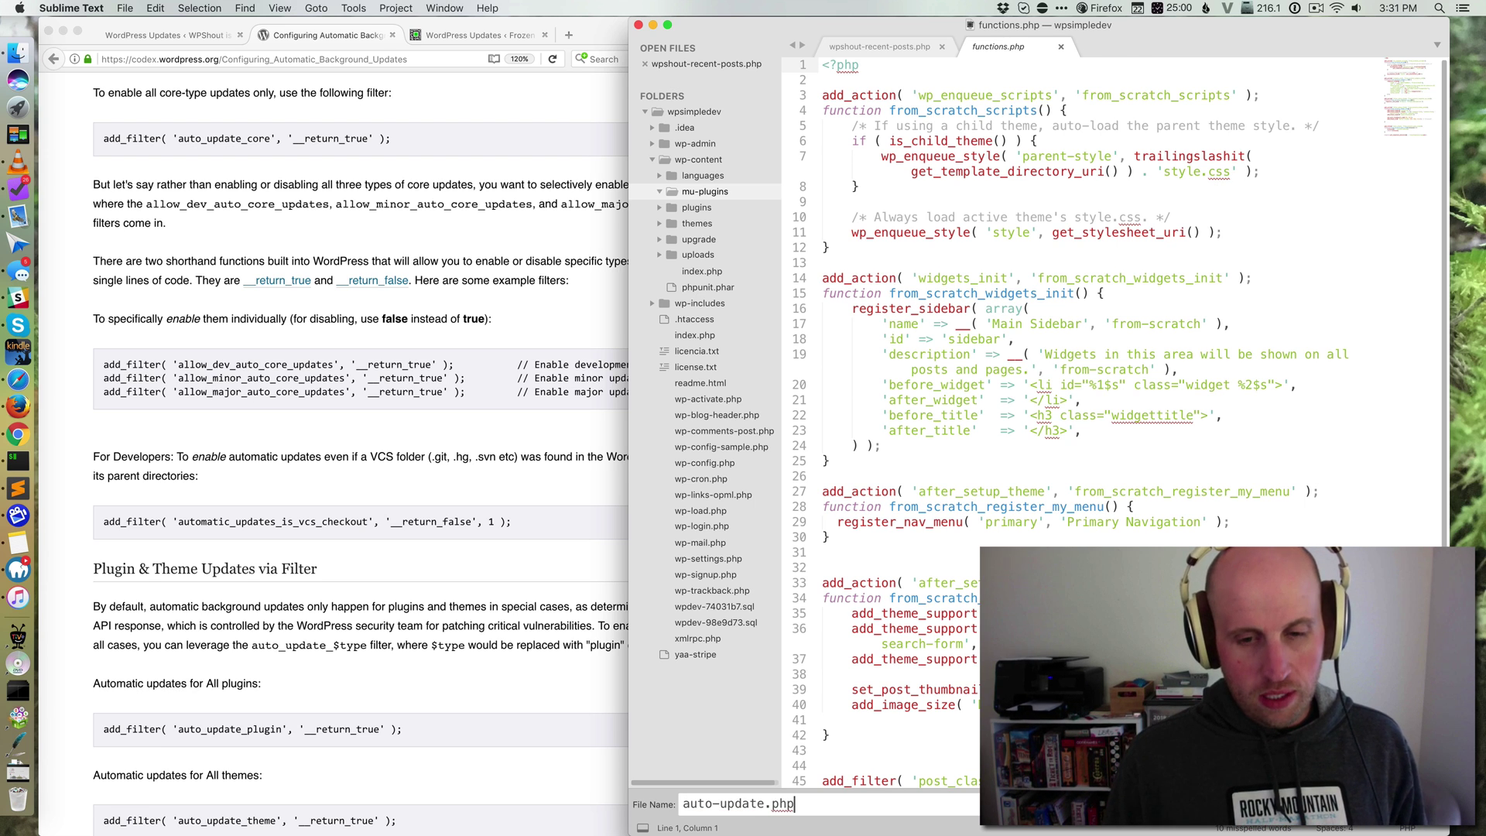
{"action": "key", "text": "Return"}
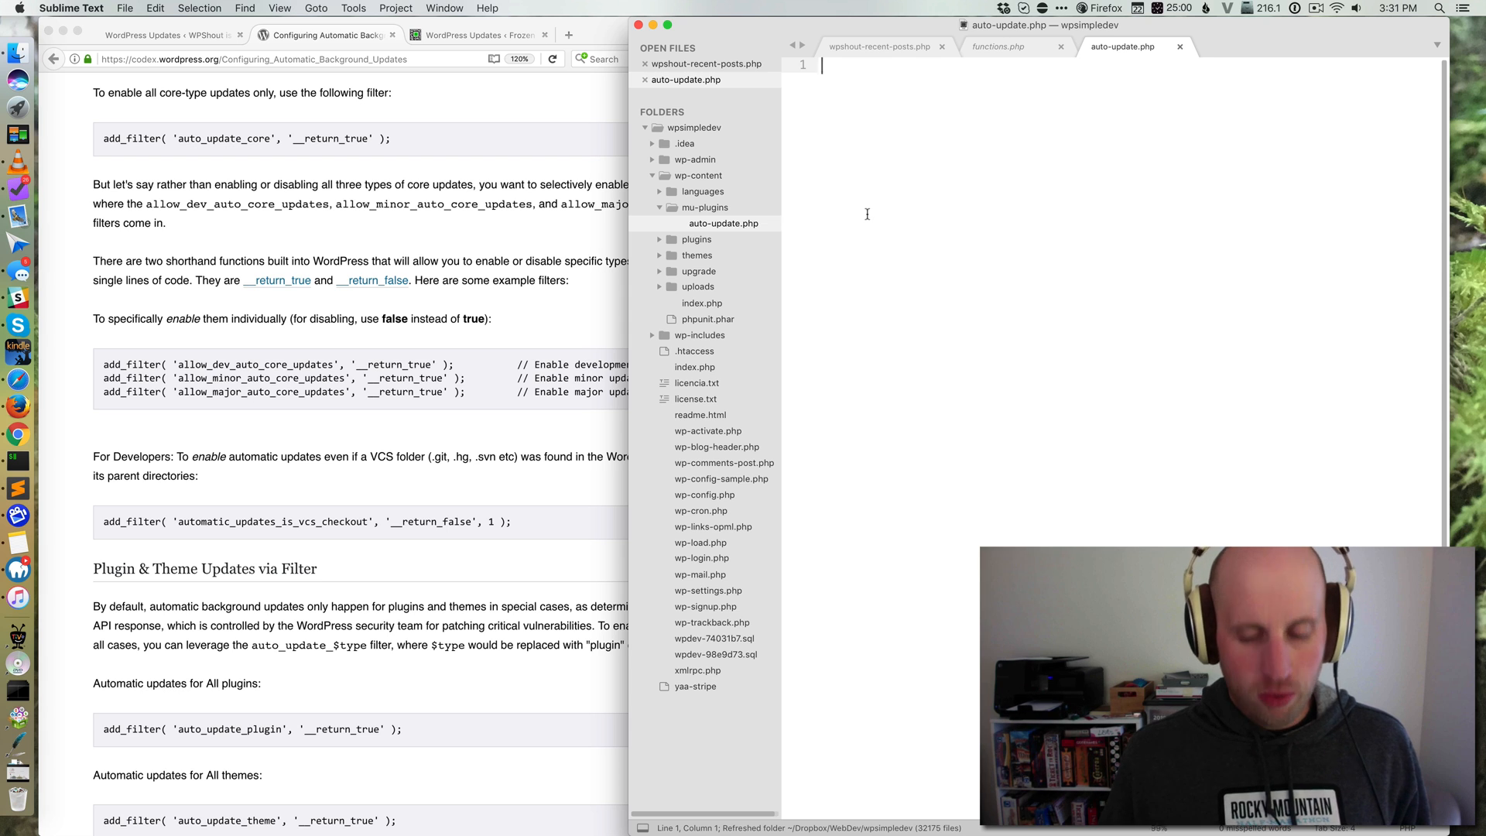
Step: Search the web for 'wordpress plugin header' and reach the Codex File Header page
{"action": "left_click", "coordinate": [599, 192]}
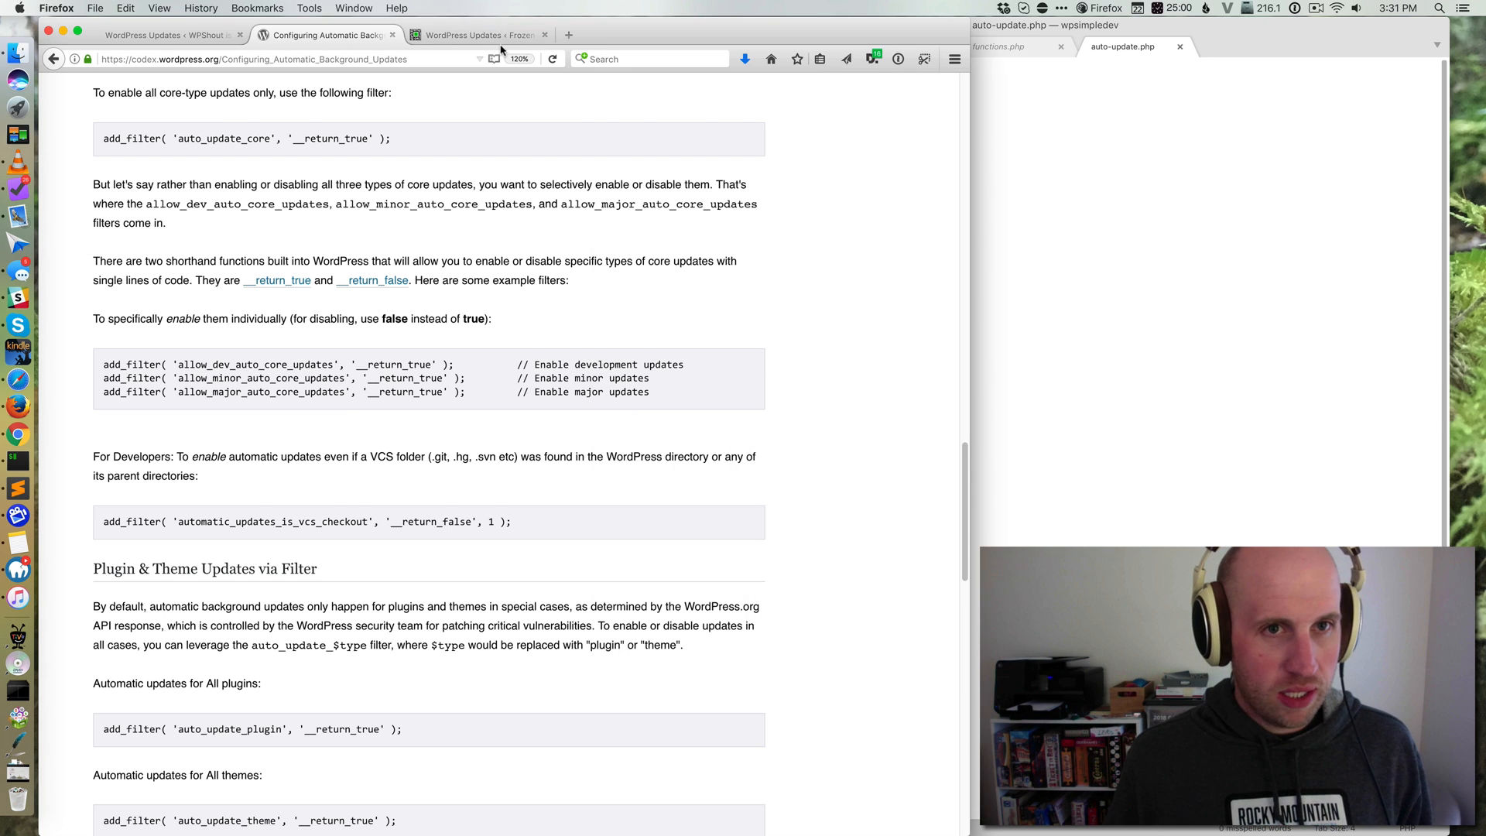
{"action": "left_click", "coordinate": [478, 34]}
{"action": "left_click", "coordinate": [639, 58]}
{"action": "type", "text": "wordpre"}
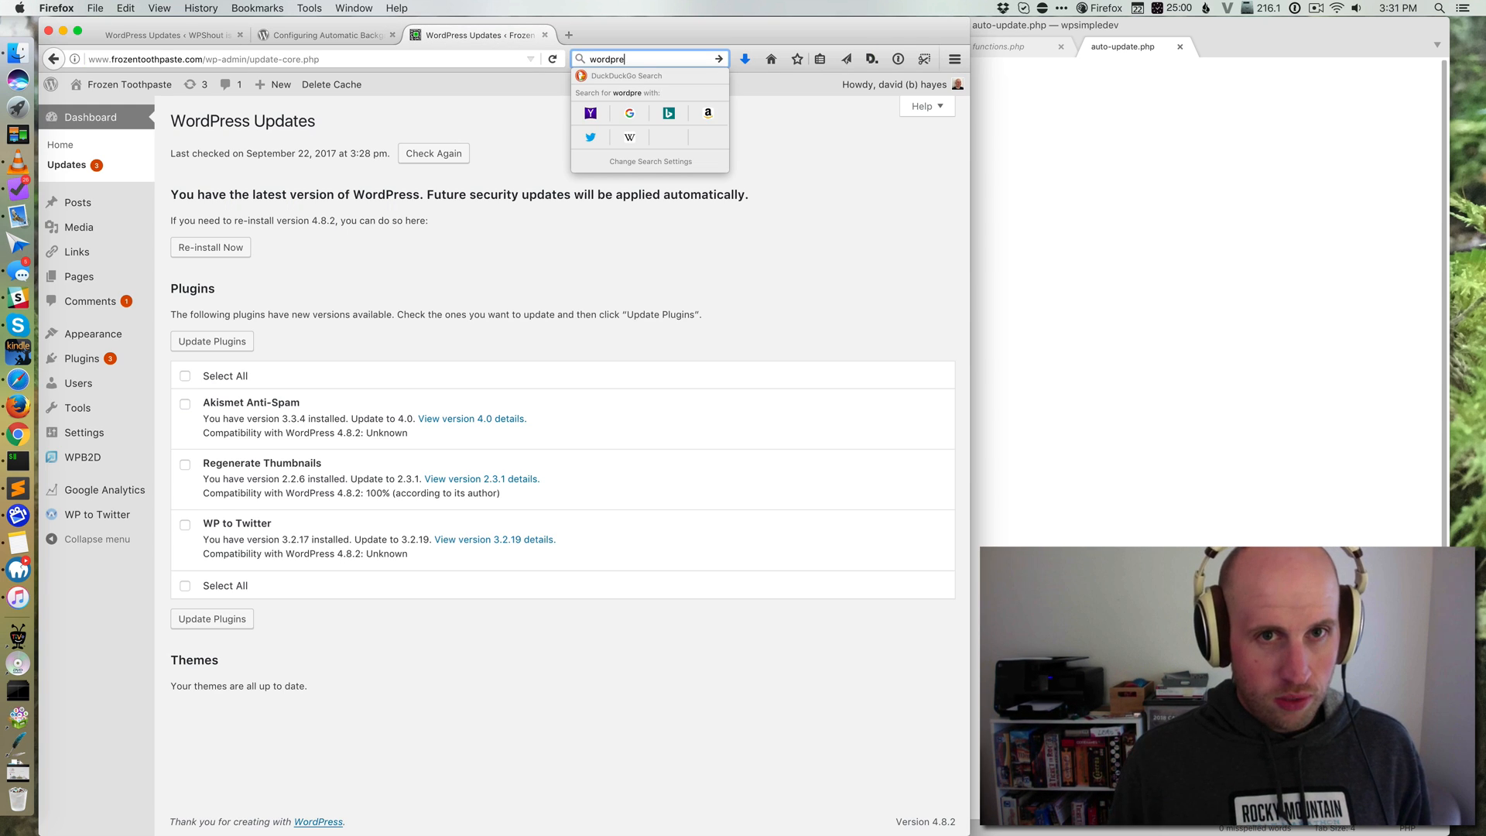
{"action": "type", "text": "ader"}
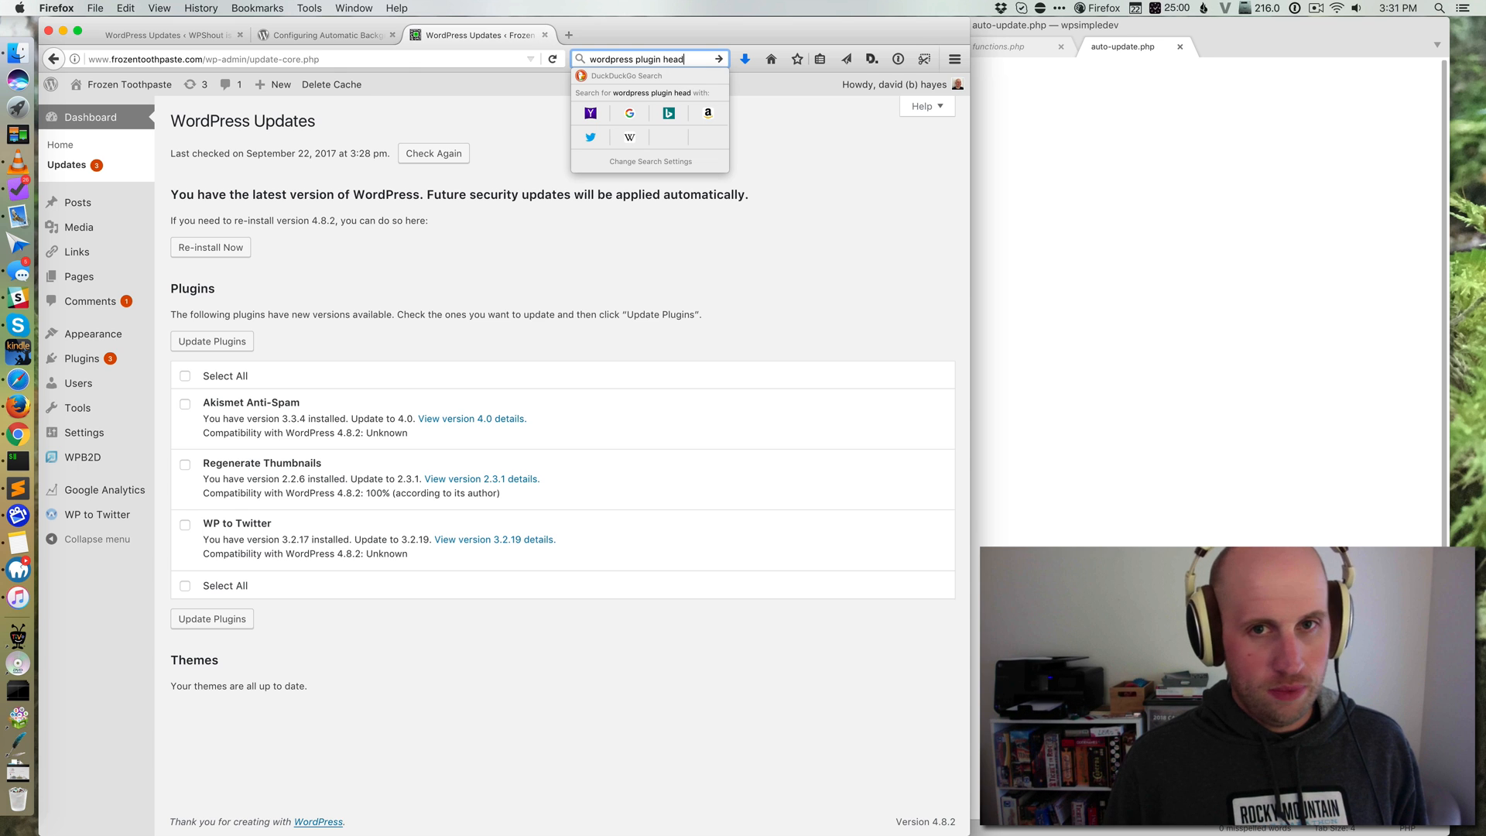
{"action": "key", "text": "Return"}
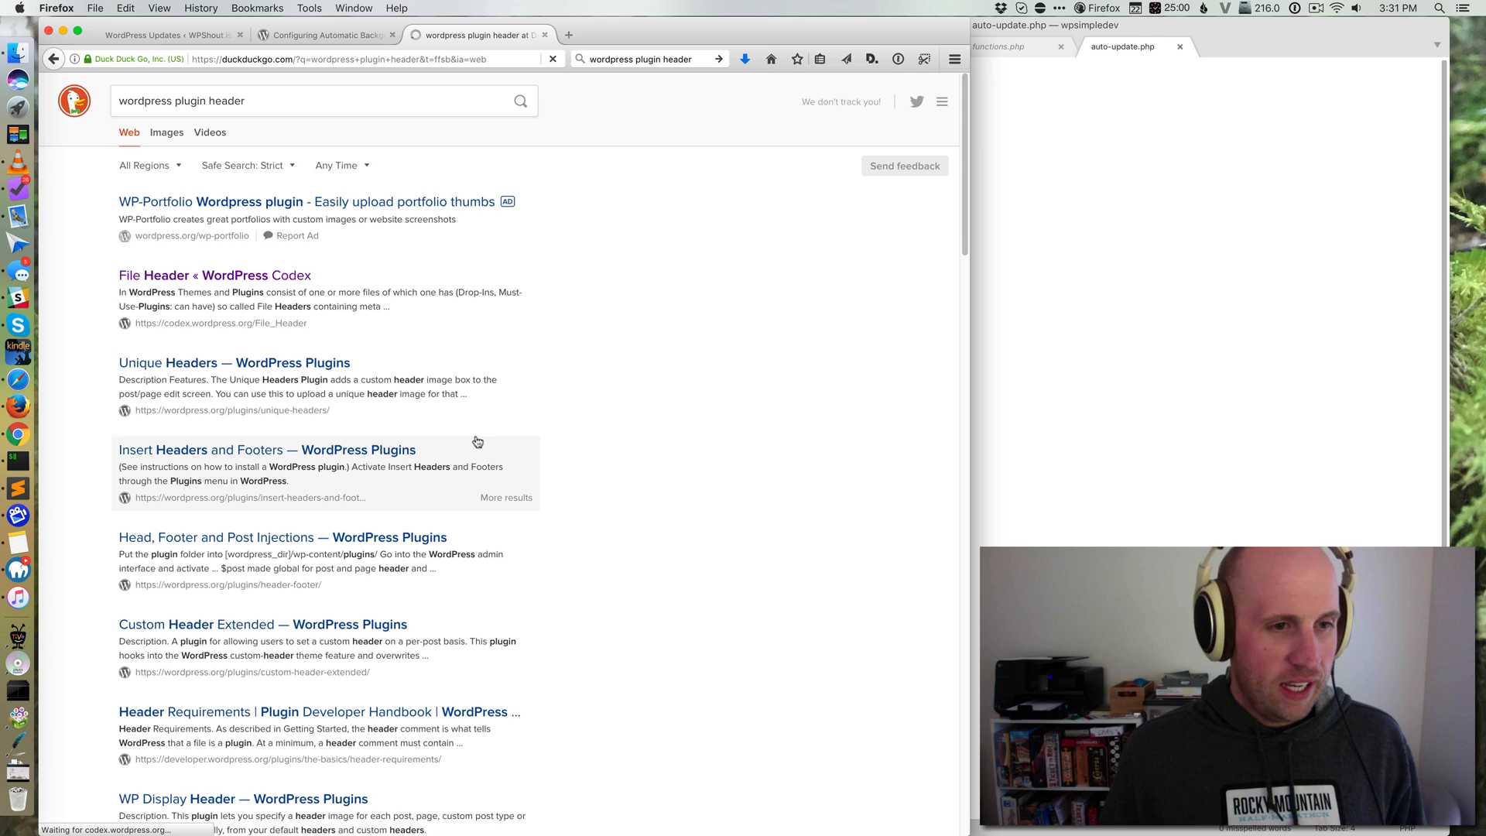
{"action": "scroll", "coordinate": [311, 559], "scroll_direction": "down", "scroll_amount": 5}
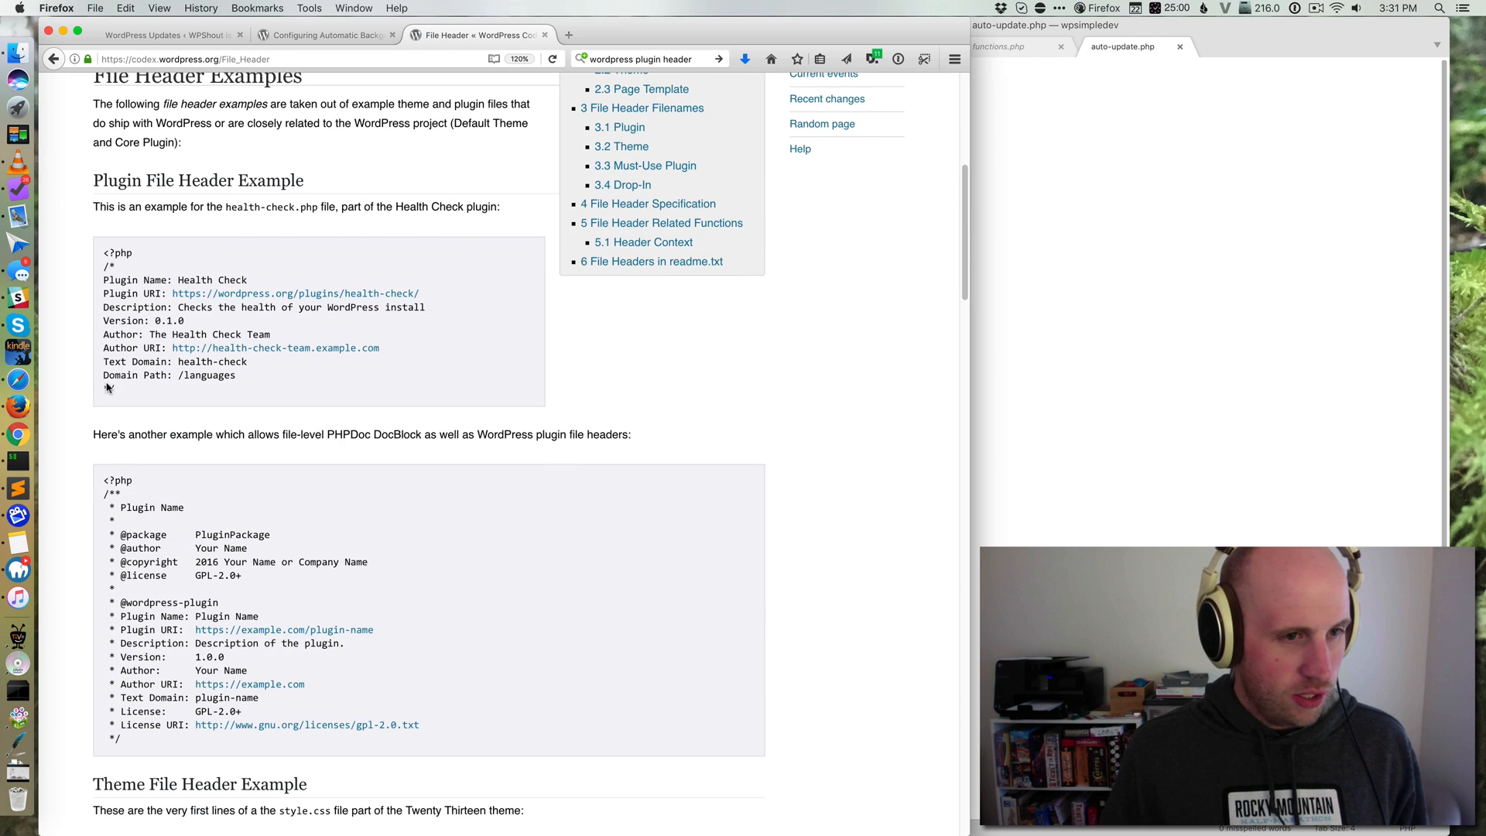
Step: Copy the Health Check plugin header block from <?php to */
{"action": "mouse_move", "coordinate": [117, 391]}
{"action": "left_mouse_down"}
{"action": "mouse_move", "coordinate": [80, 276]}
{"action": "mouse_move", "coordinate": [103, 266]}
{"action": "left_mouse_up"}
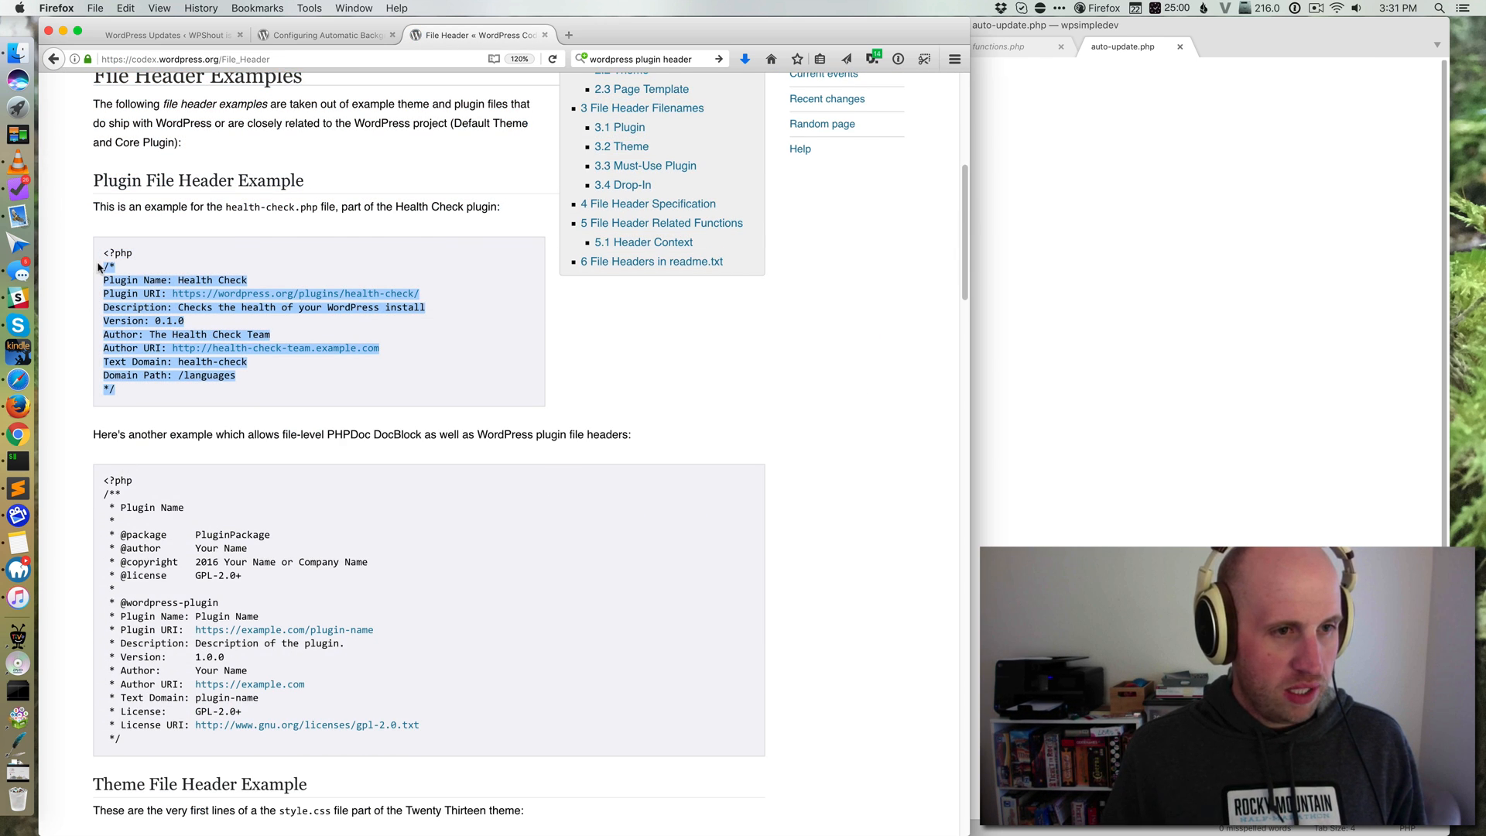
{"action": "left_click", "coordinate": [1349, 272]}
{"action": "left_click", "coordinate": [308, 355]}
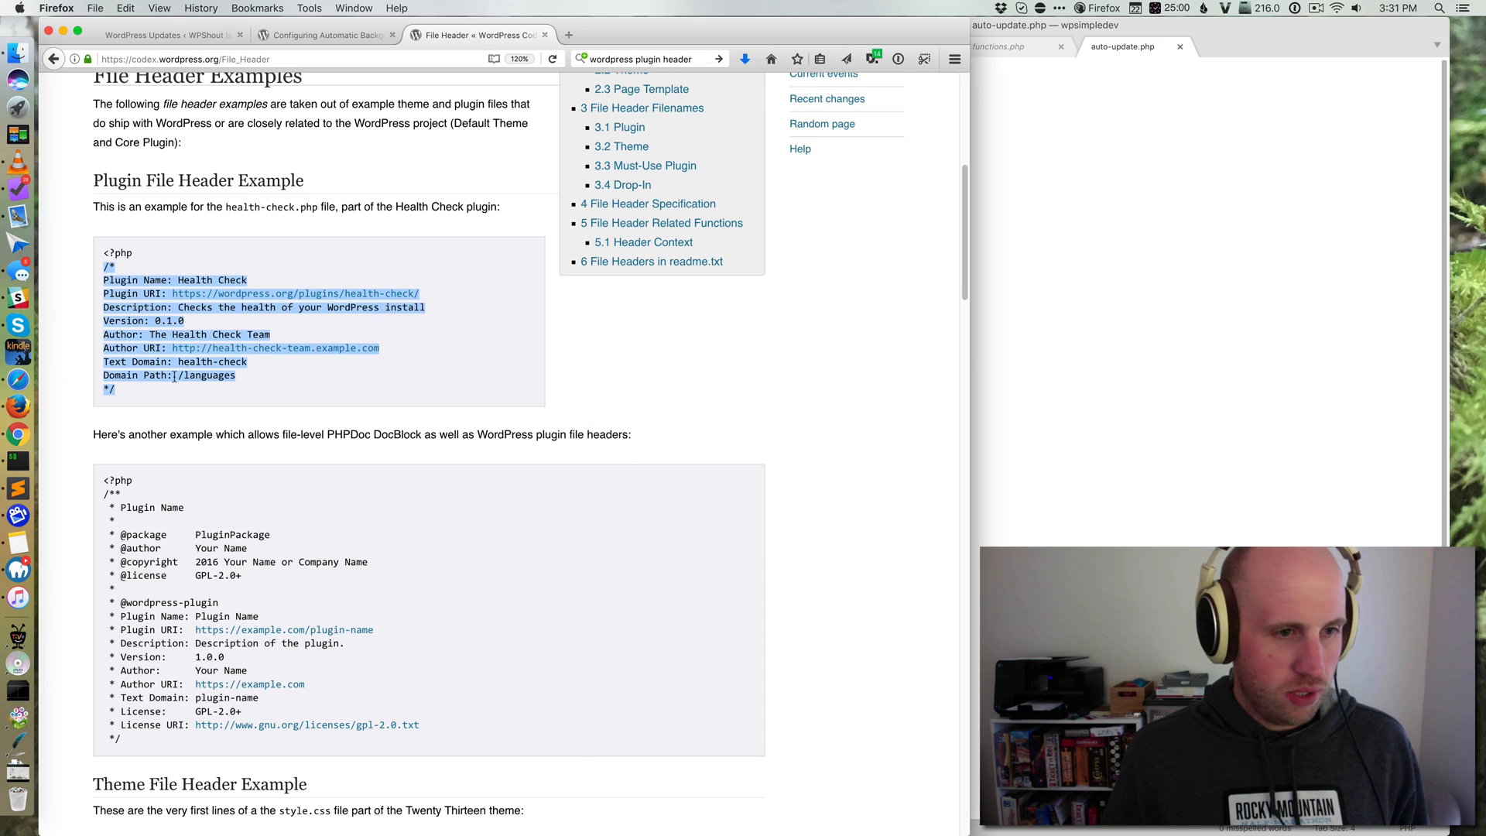
{"action": "left_click_drag", "start_coordinate": [116, 392], "coordinate": [105, 253]}
{"action": "key", "text": "super+c"}
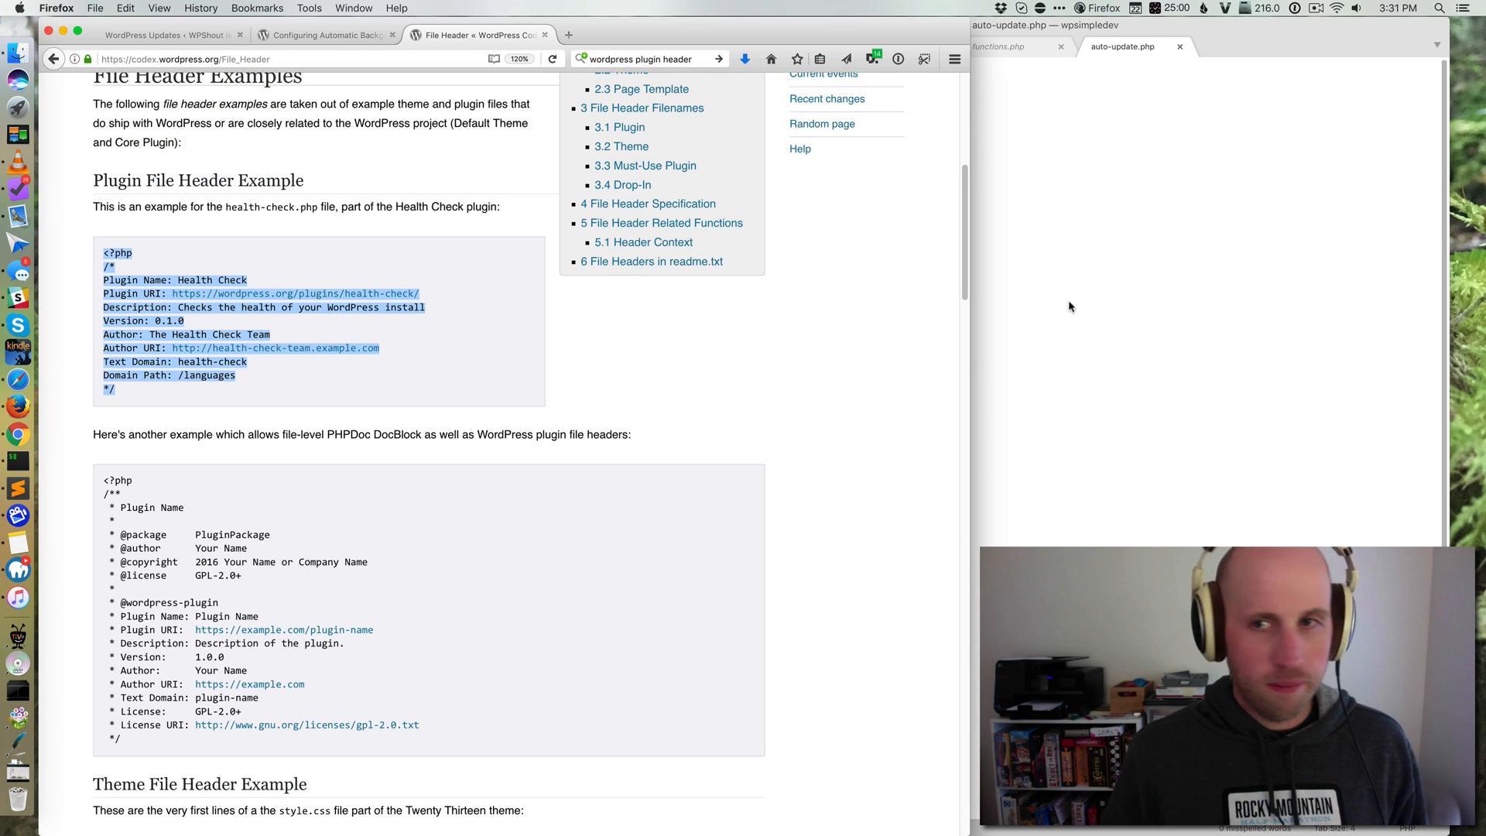
Step: Paste the header into auto-update.php and rename the plugin to WPShout Auto Updates
{"action": "left_click", "coordinate": [1068, 310]}
{"action": "key", "text": "super+v"}
{"action": "left_click_drag", "start_coordinate": [919, 96], "coordinate": [1010, 96]}
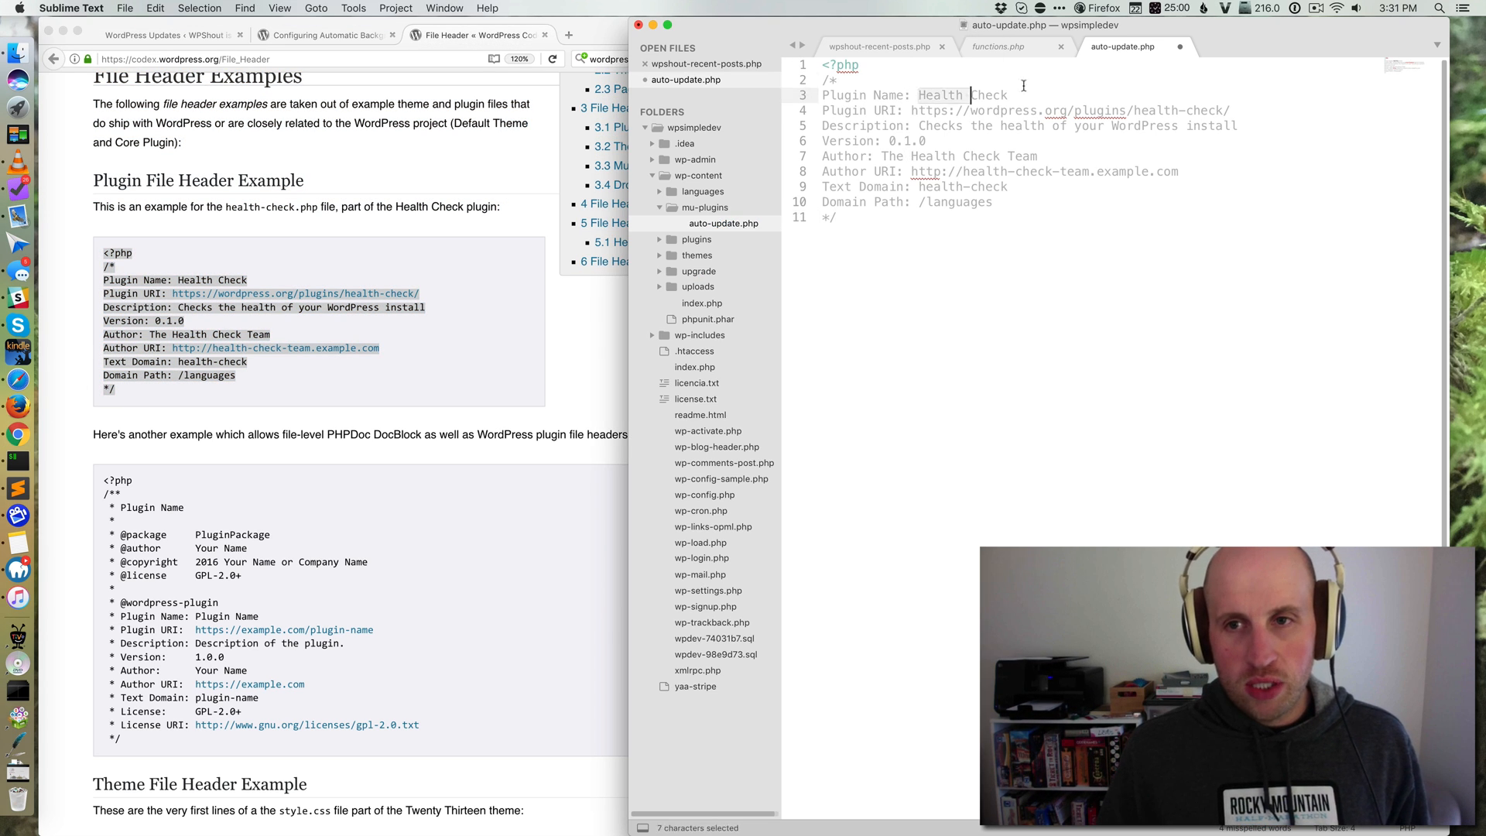
{"action": "type", "text": "WPShou"}
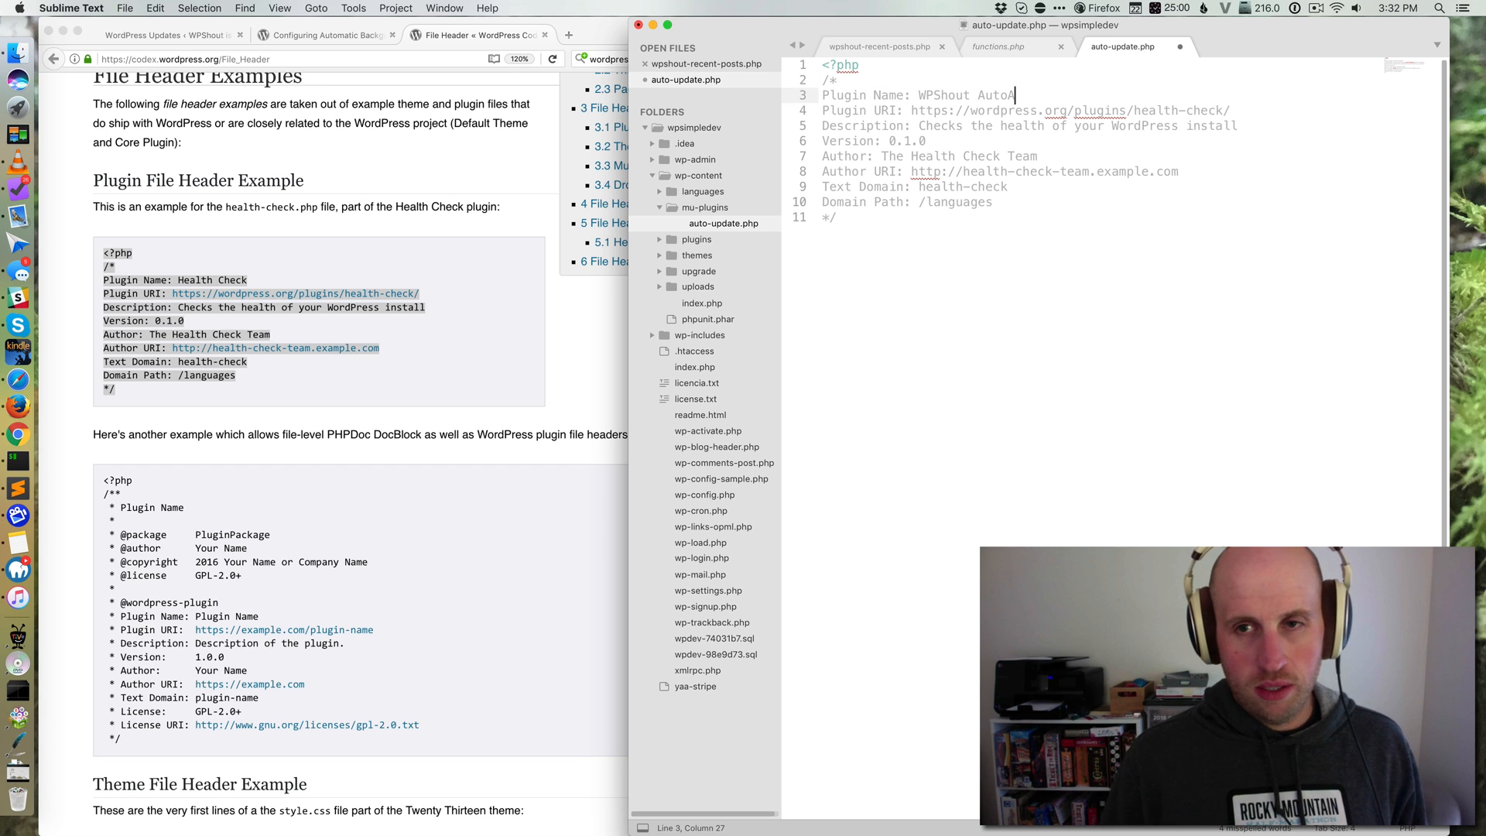
{"action": "type", "text": "pdate"}
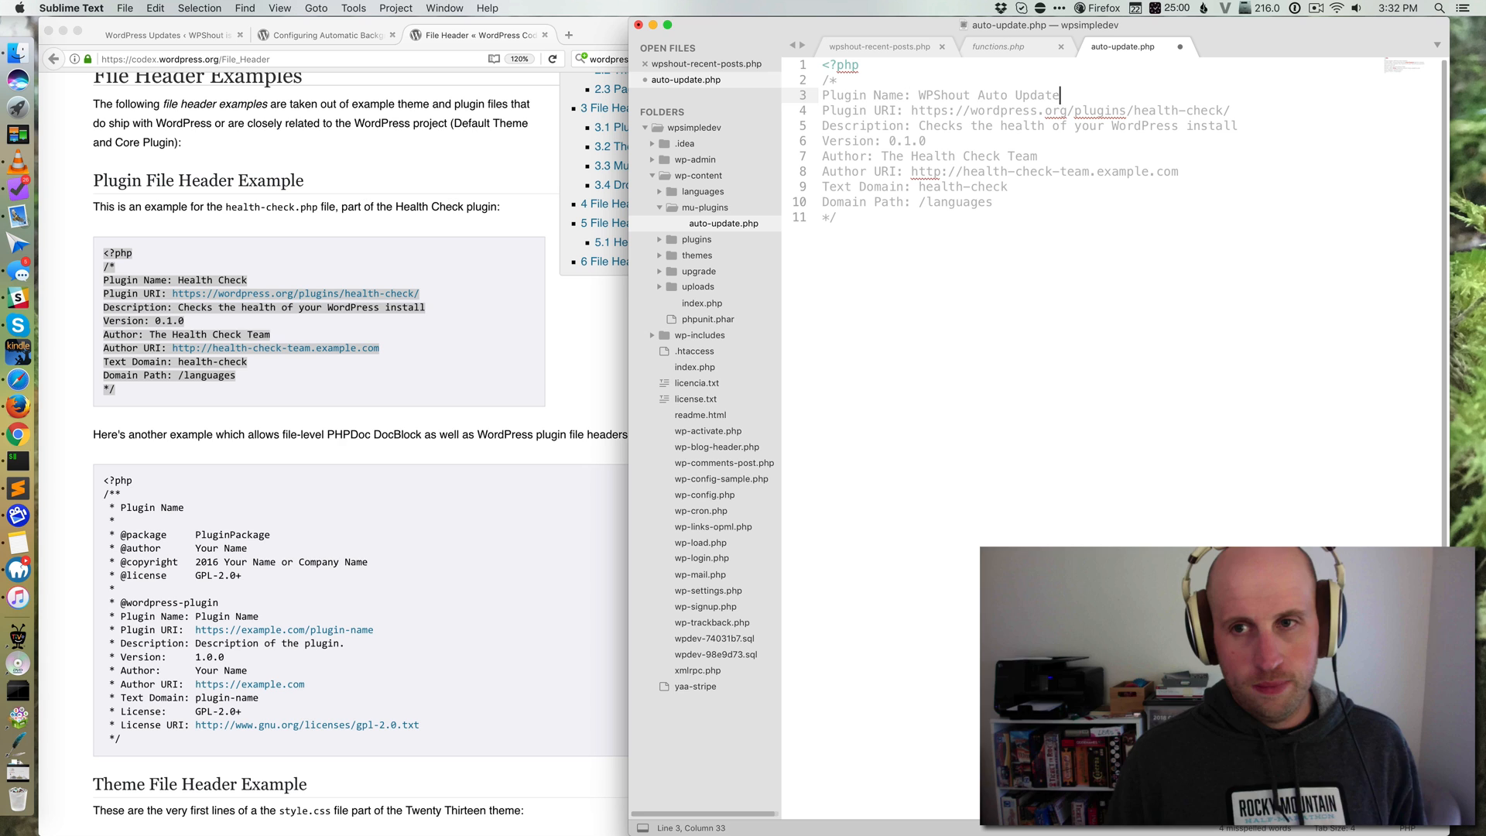
{"action": "type", "text": "s"}
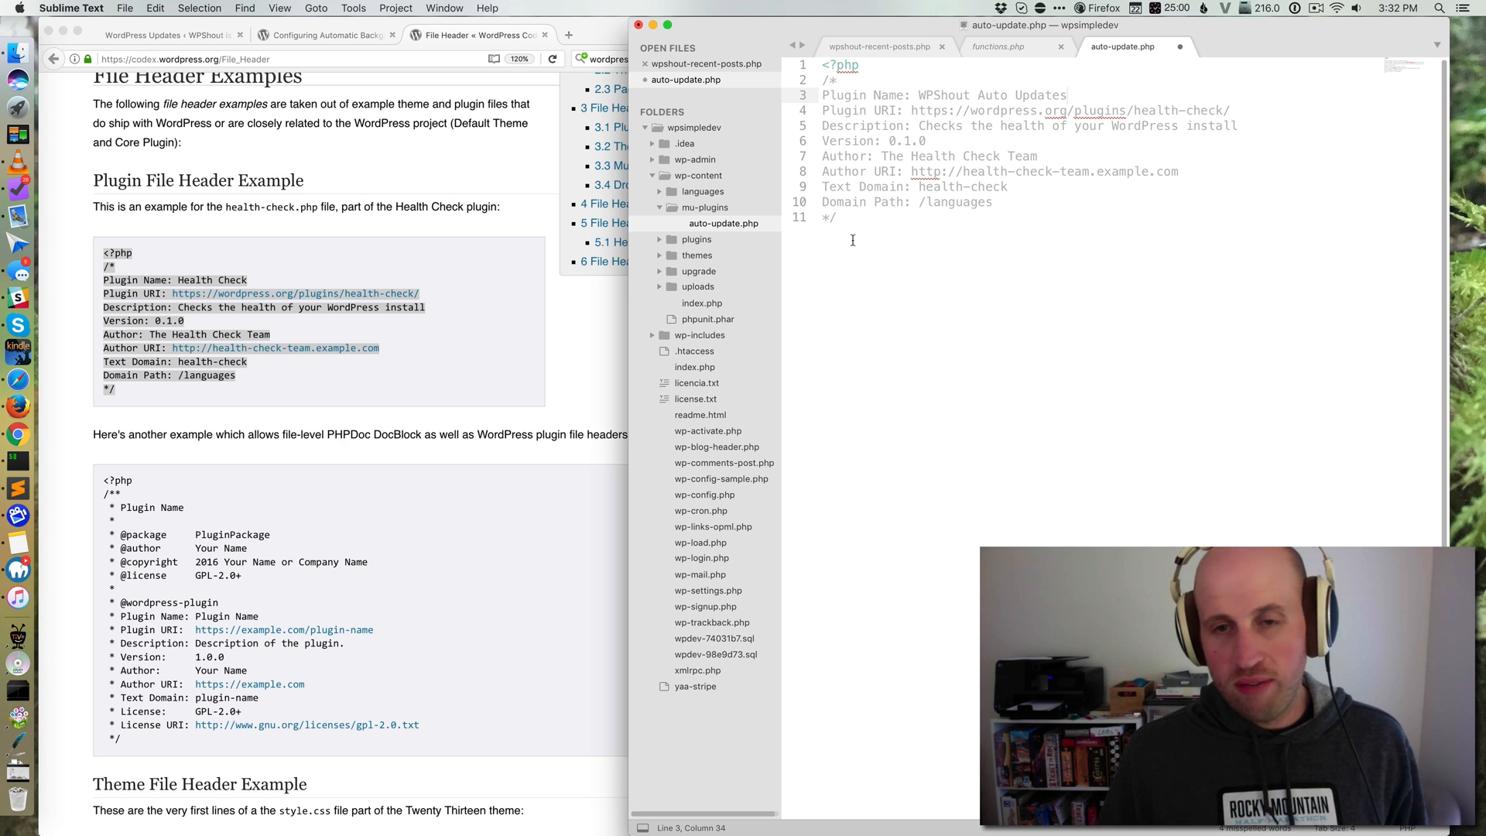
Step: Add a clean blank line after the header comment, removing the stray asterisk
{"action": "left_click", "coordinate": [1105, 268]}
{"action": "key", "text": "Return"}
{"action": "key", "text": "Return"}
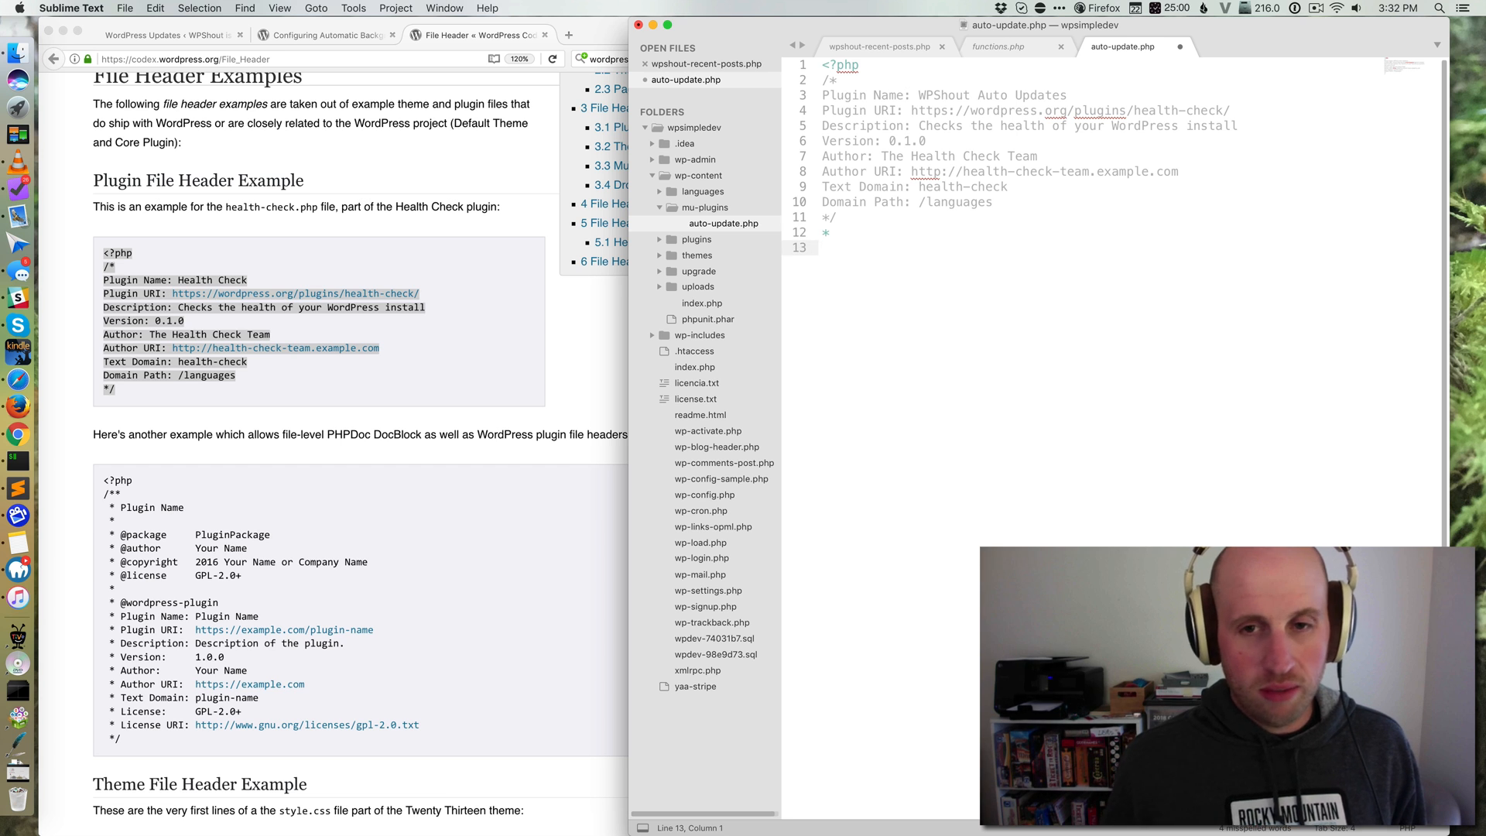
{"action": "key", "text": "Up"}
{"action": "key", "text": "BackSpace"}
{"action": "key", "text": "Down"}
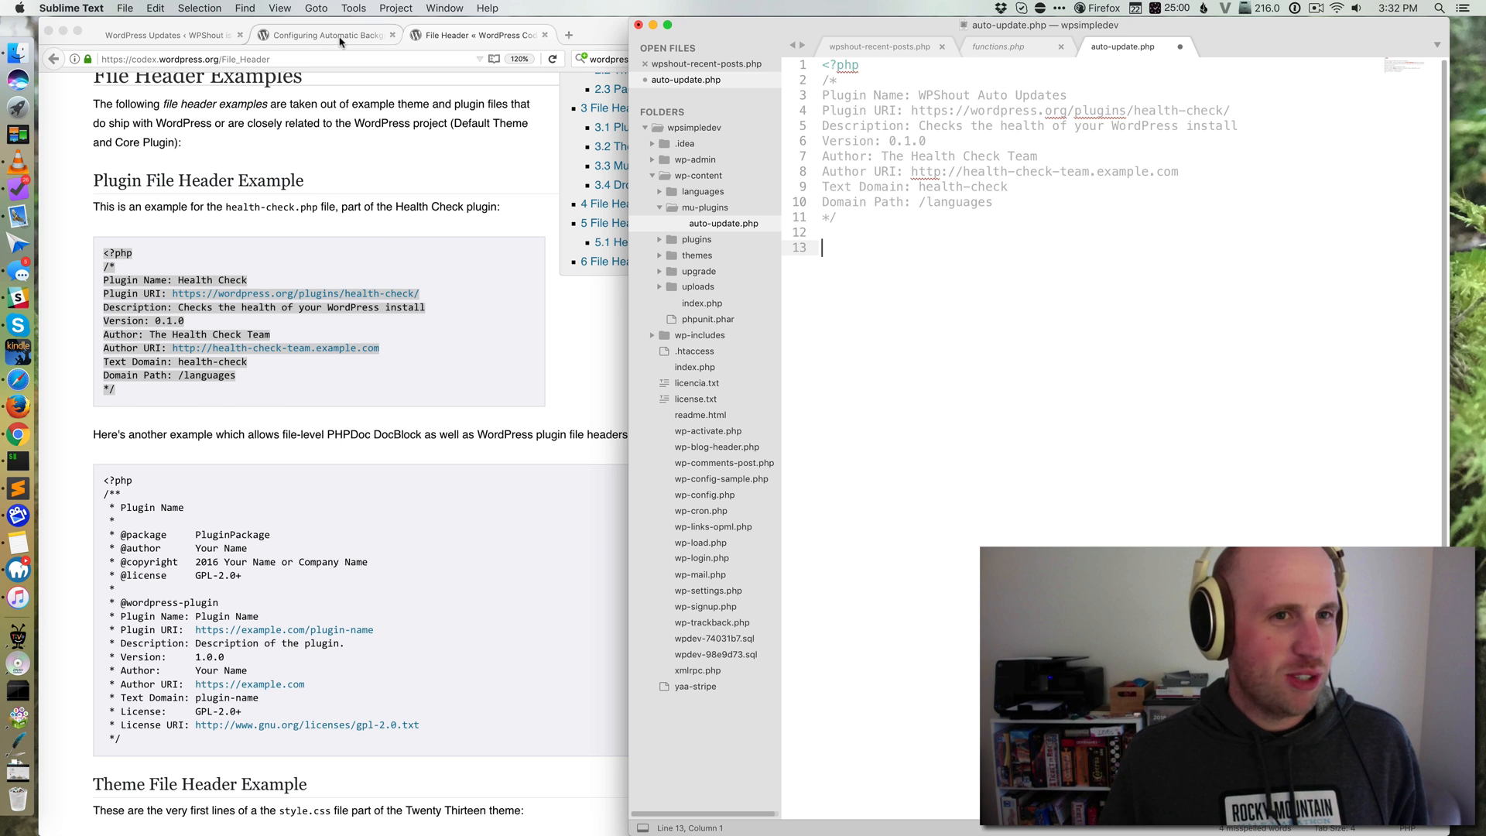
Step: Copy the auto_update_plugin add_filter line from the Codex and paste it on line 13
{"action": "left_click", "coordinate": [339, 39]}
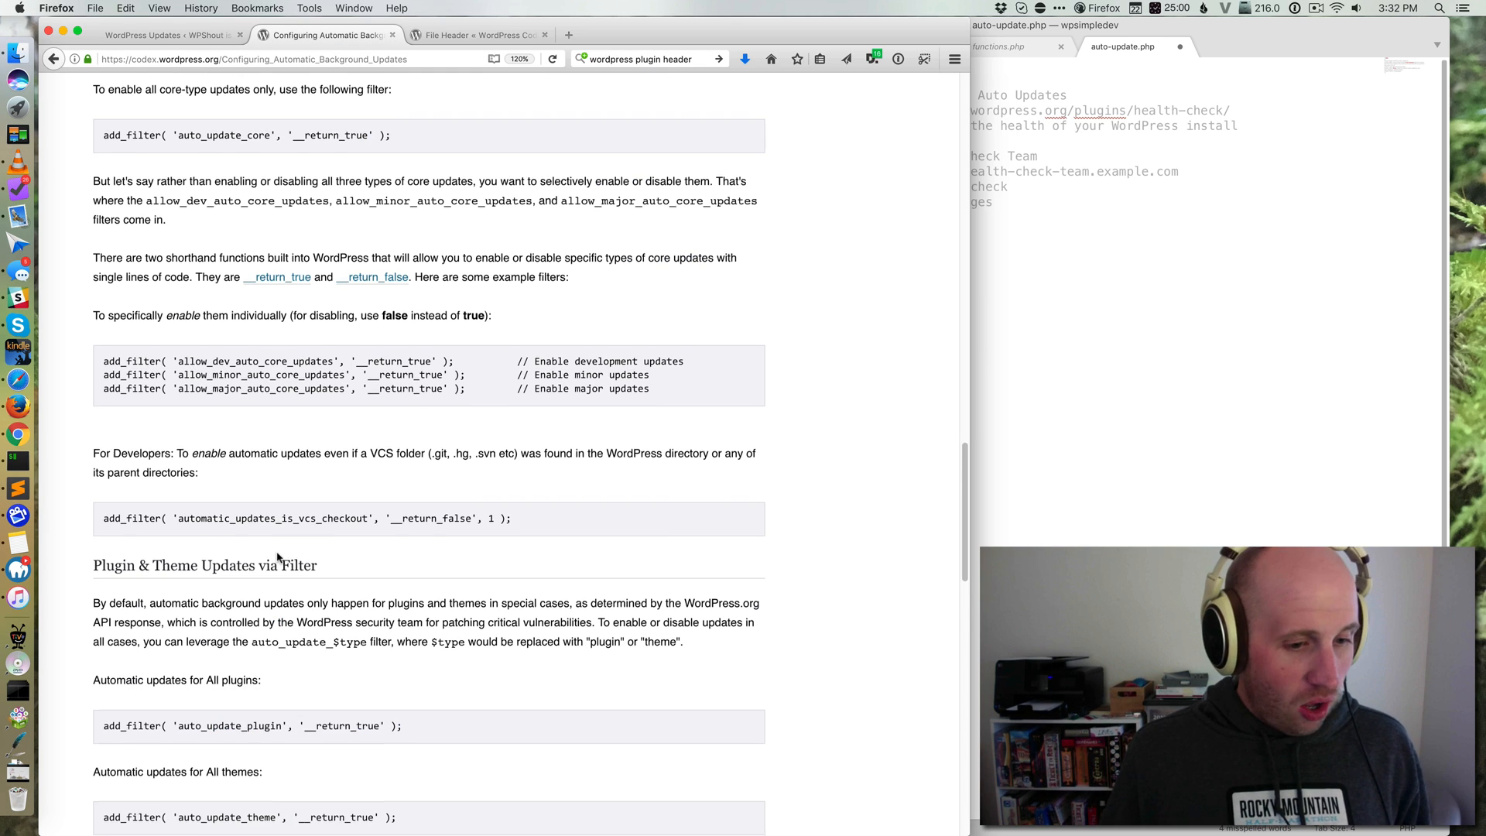
{"action": "scroll", "coordinate": [208, 546], "scroll_direction": "down", "scroll_amount": 5}
{"action": "scroll", "coordinate": [175, 511], "scroll_direction": "down", "scroll_amount": 2}
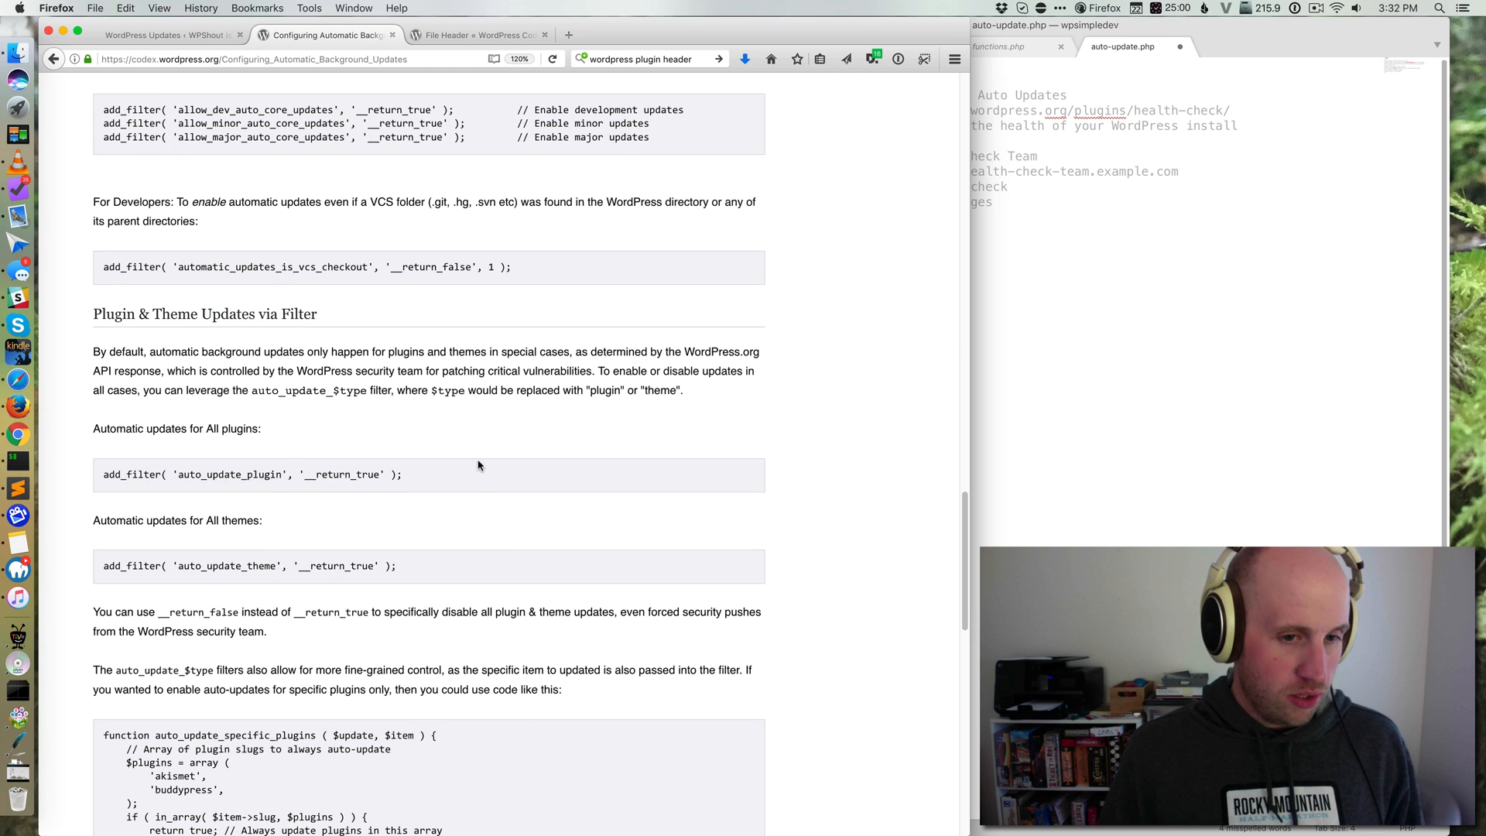
{"action": "triple_click", "coordinate": [349, 474]}
{"action": "key", "text": "super+c"}
{"action": "left_click", "coordinate": [1137, 322]}
{"action": "key", "text": "super+v"}
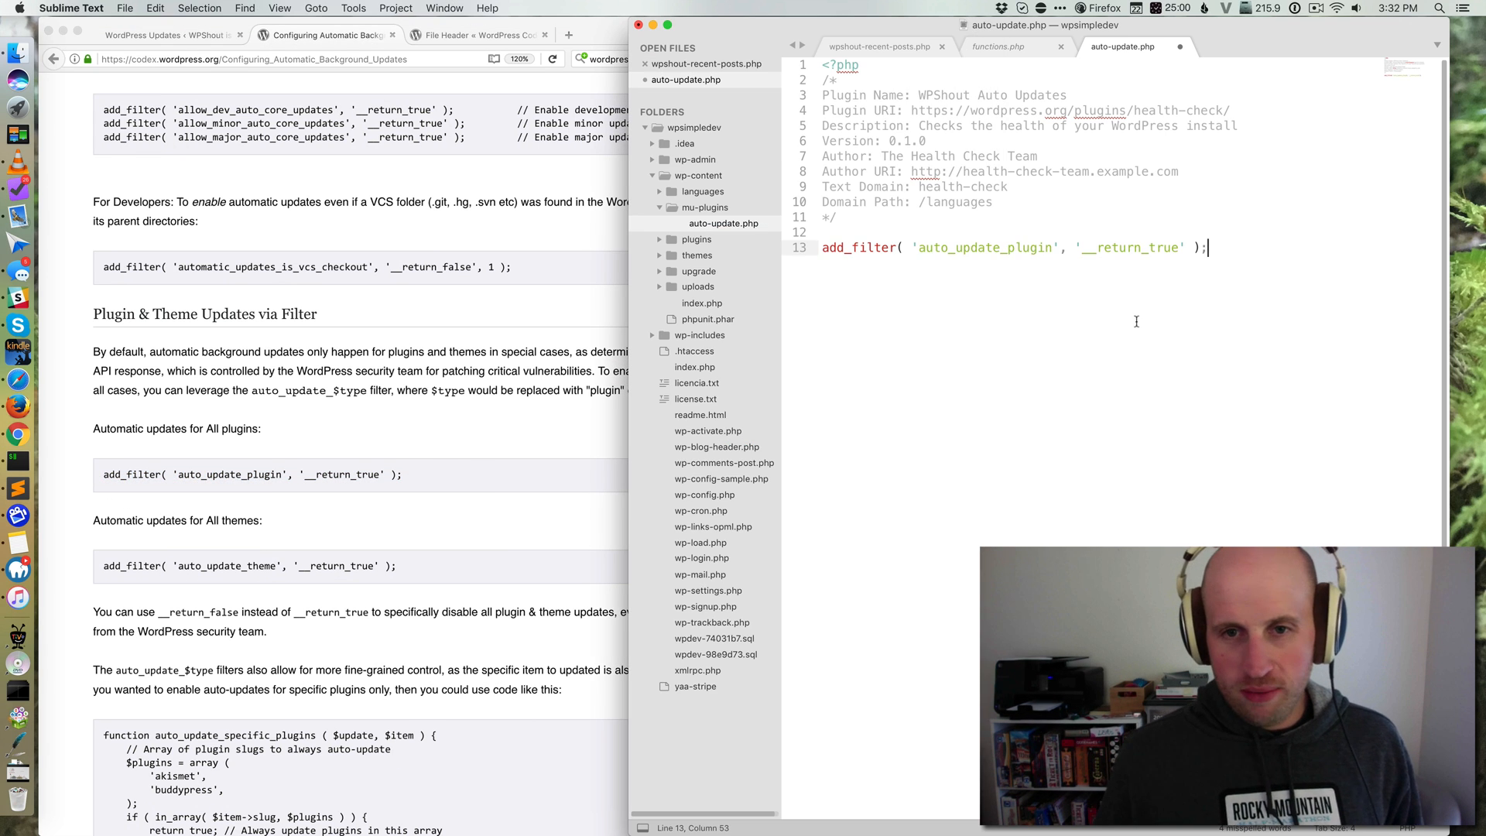
Step: Paste the auto_update_theme add_filter line on line 14 and save auto-update.php
{"action": "left_click", "coordinate": [413, 603]}
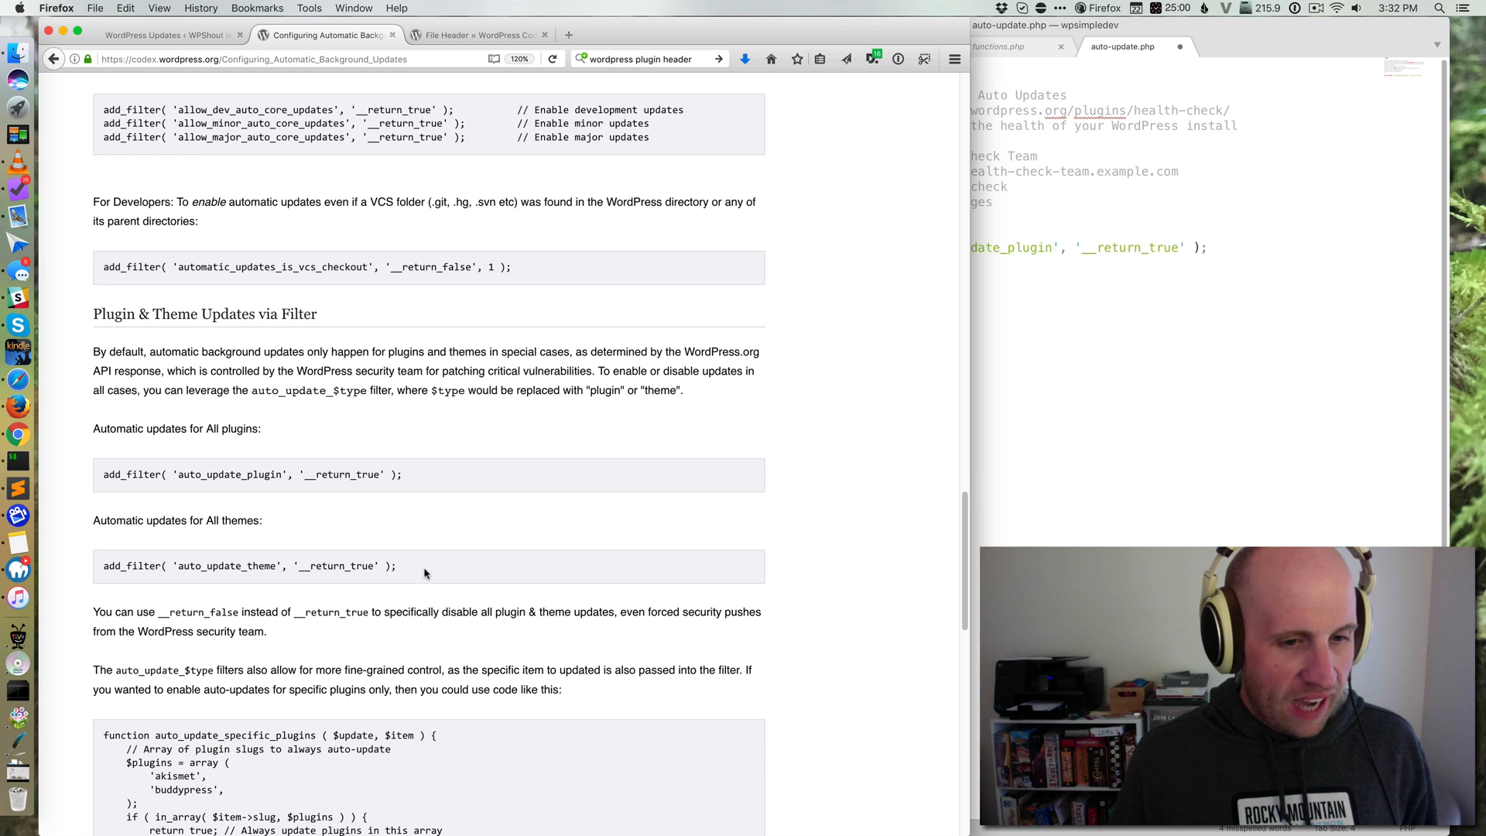
{"action": "left_click_drag", "start_coordinate": [425, 573], "coordinate": [91, 574]}
{"action": "left_click", "coordinate": [109, 570]}
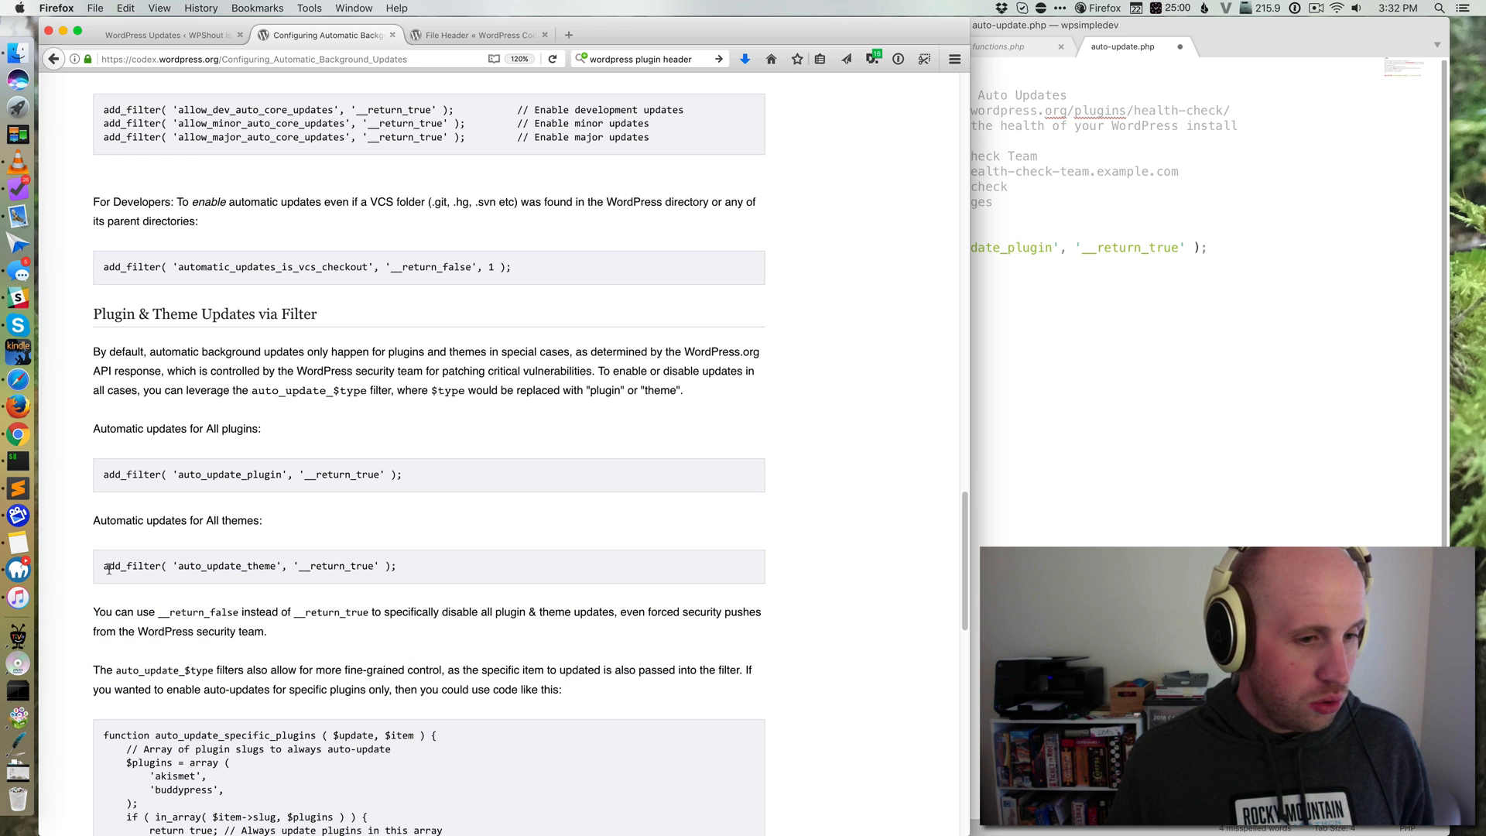
{"action": "triple_click", "coordinate": [424, 566]}
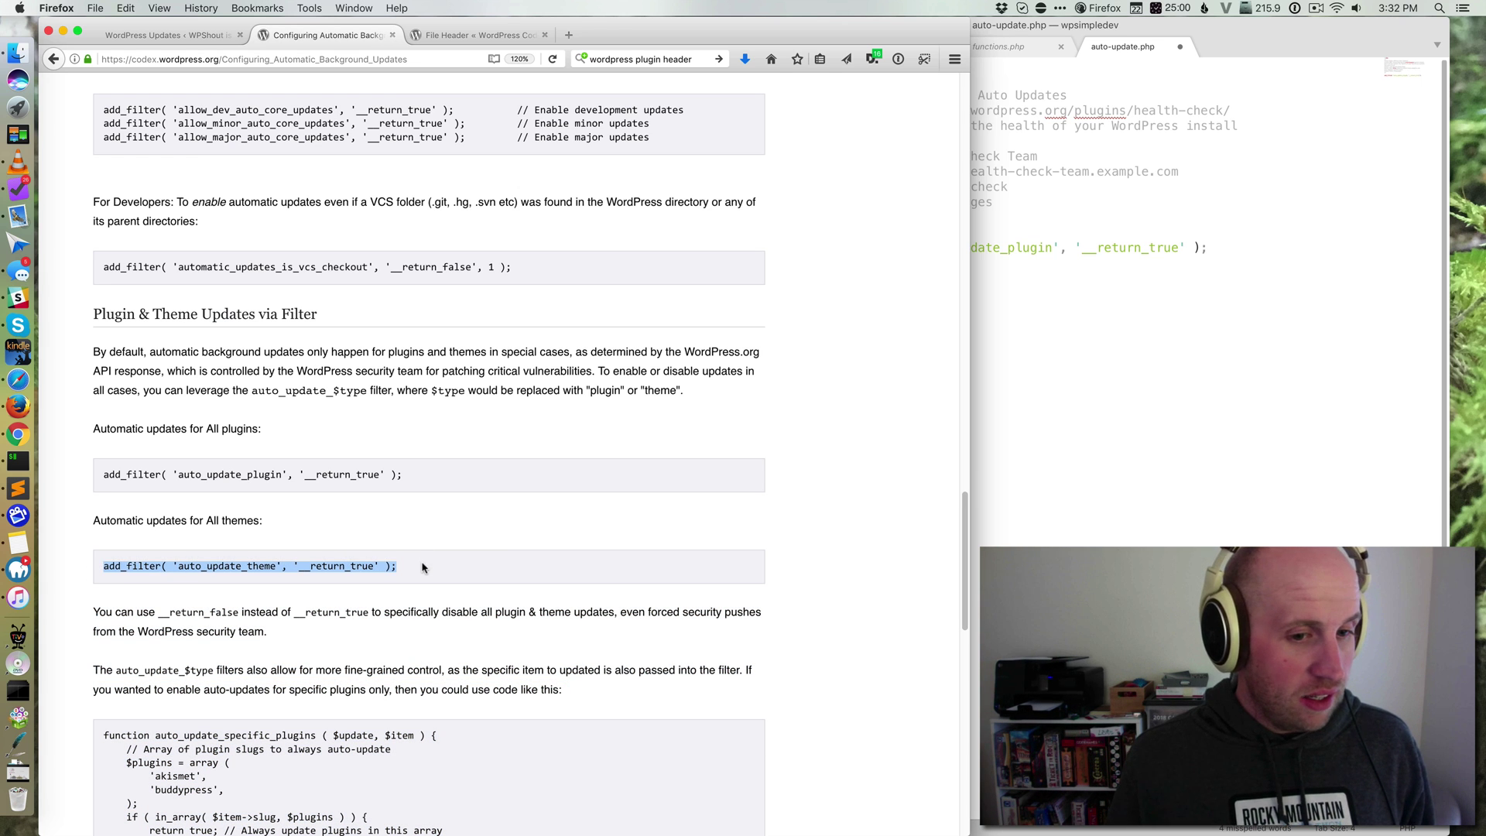
{"action": "key", "text": "super+c"}
{"action": "left_click", "coordinate": [1114, 355]}
{"action": "key", "text": "Return"}
{"action": "key", "text": "super+v"}
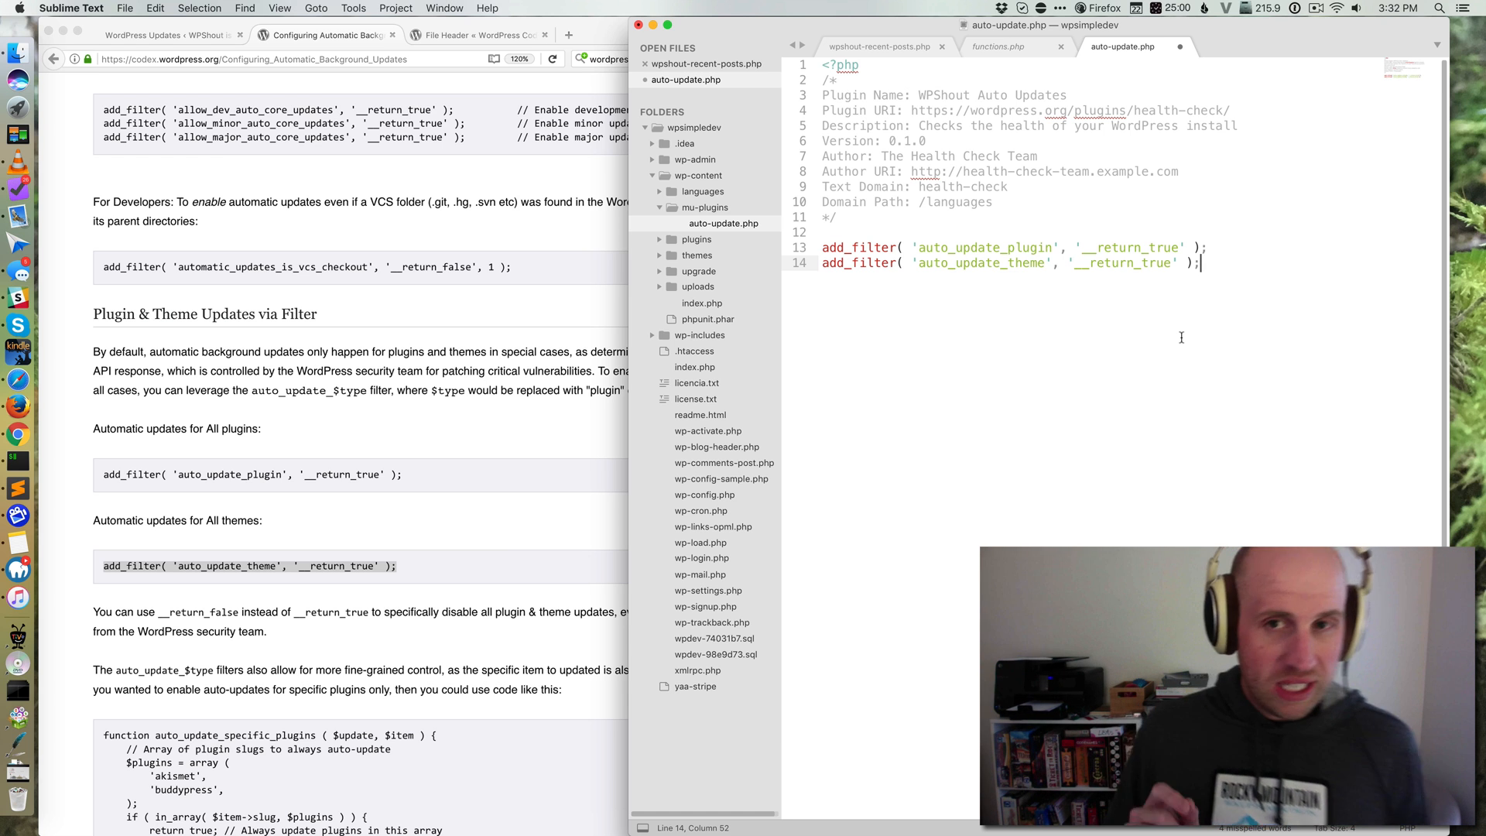
{"action": "key", "text": "super+s"}
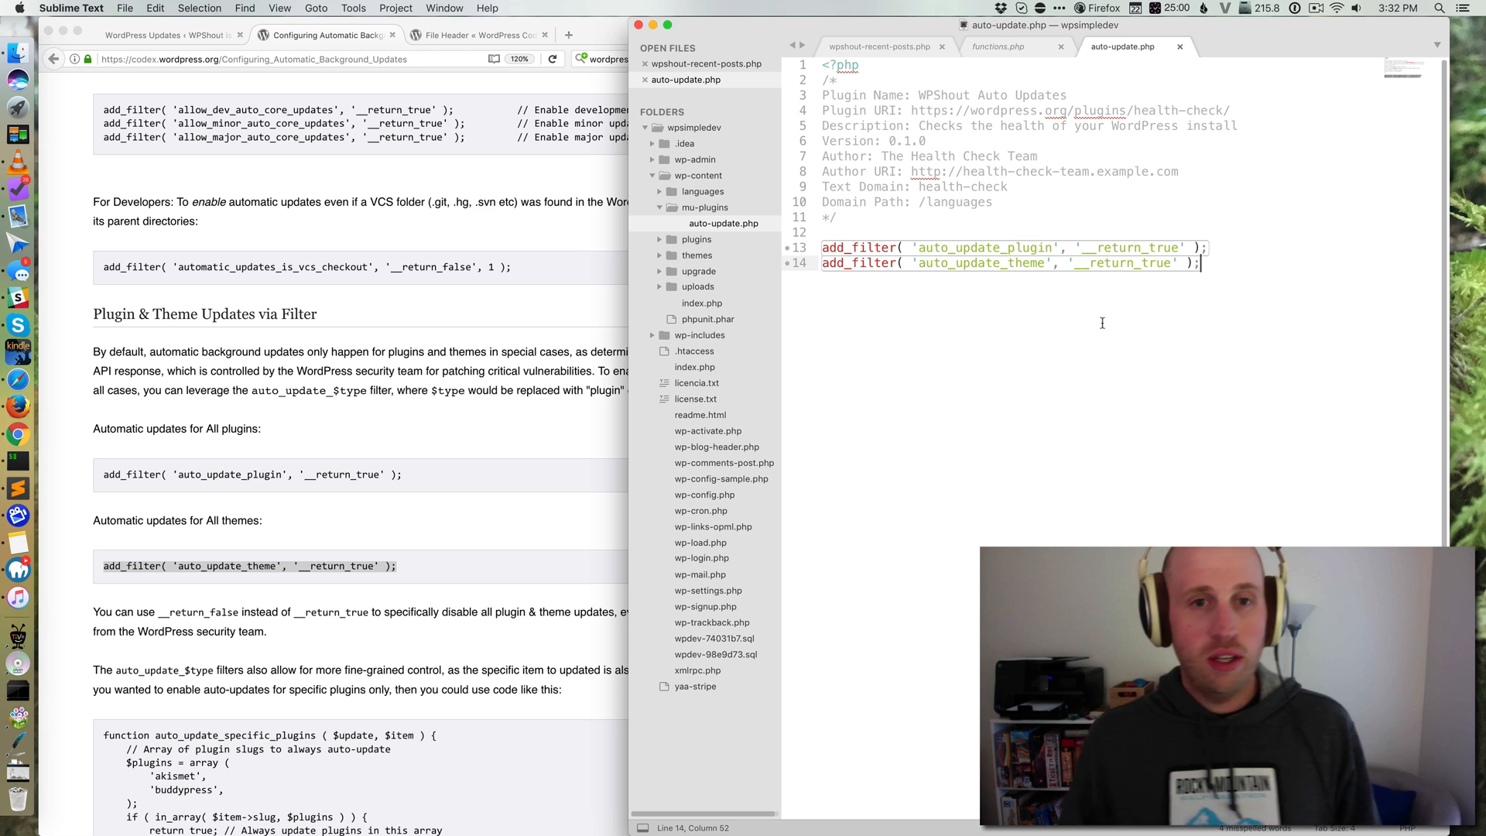
Step: Show the Must-Use plugins list in WordPress admin, where WPShout Auto Updates appears
{"action": "left_click", "coordinate": [175, 35]}
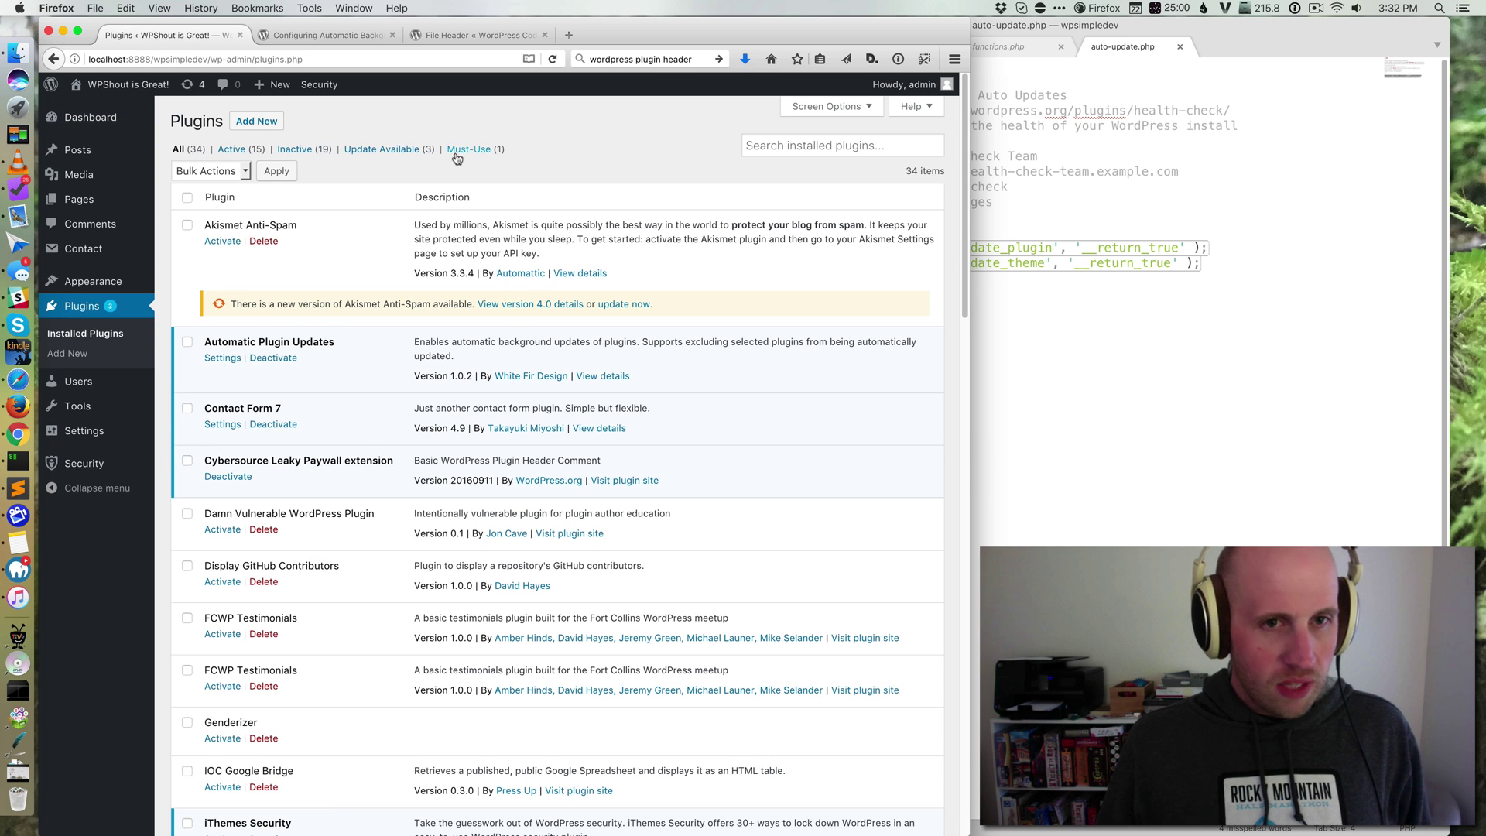
{"action": "left_click", "coordinate": [468, 148]}
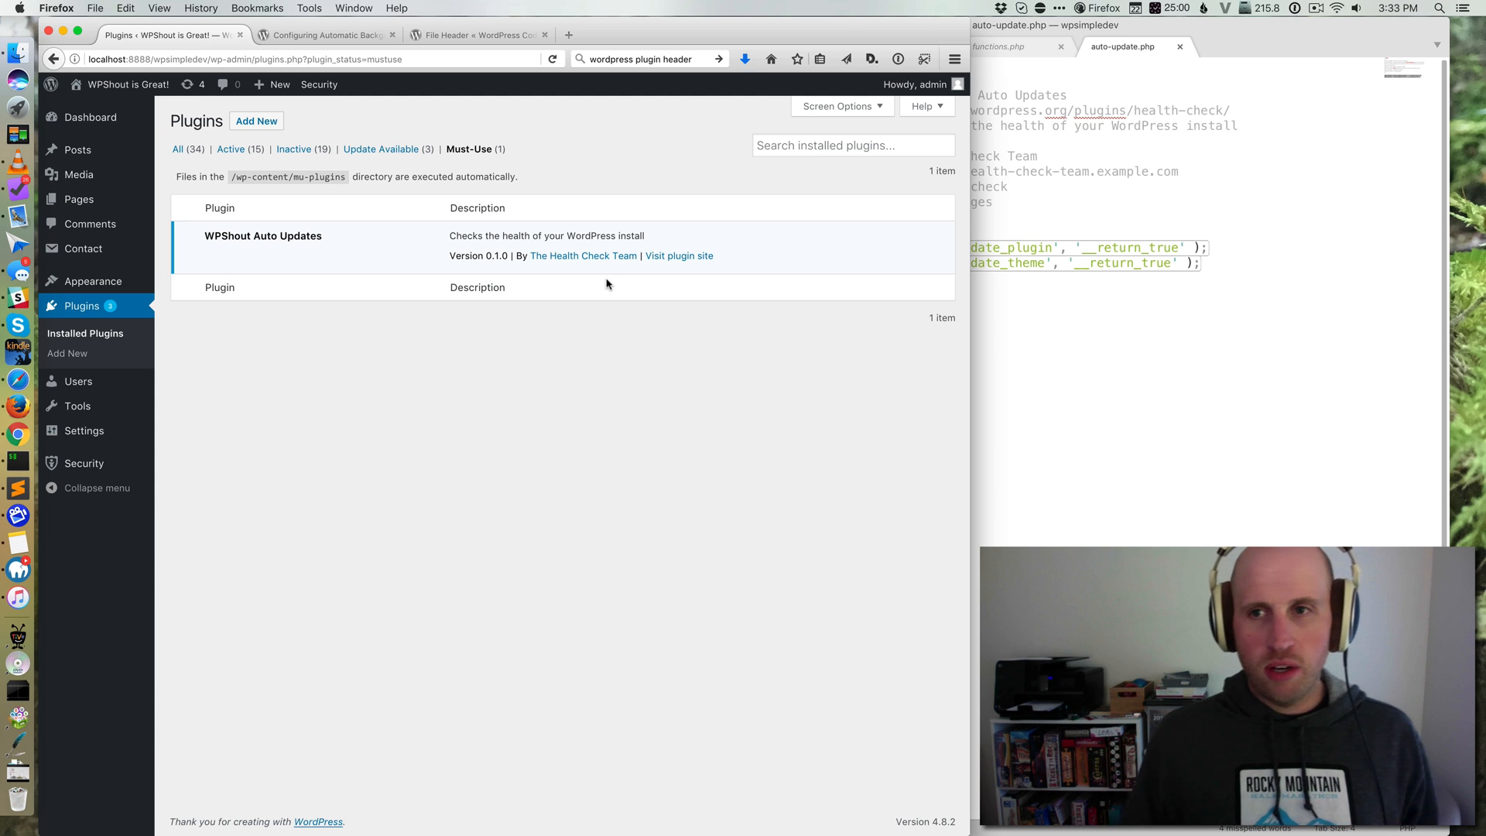
{"action": "left_click", "coordinate": [967, 191]}
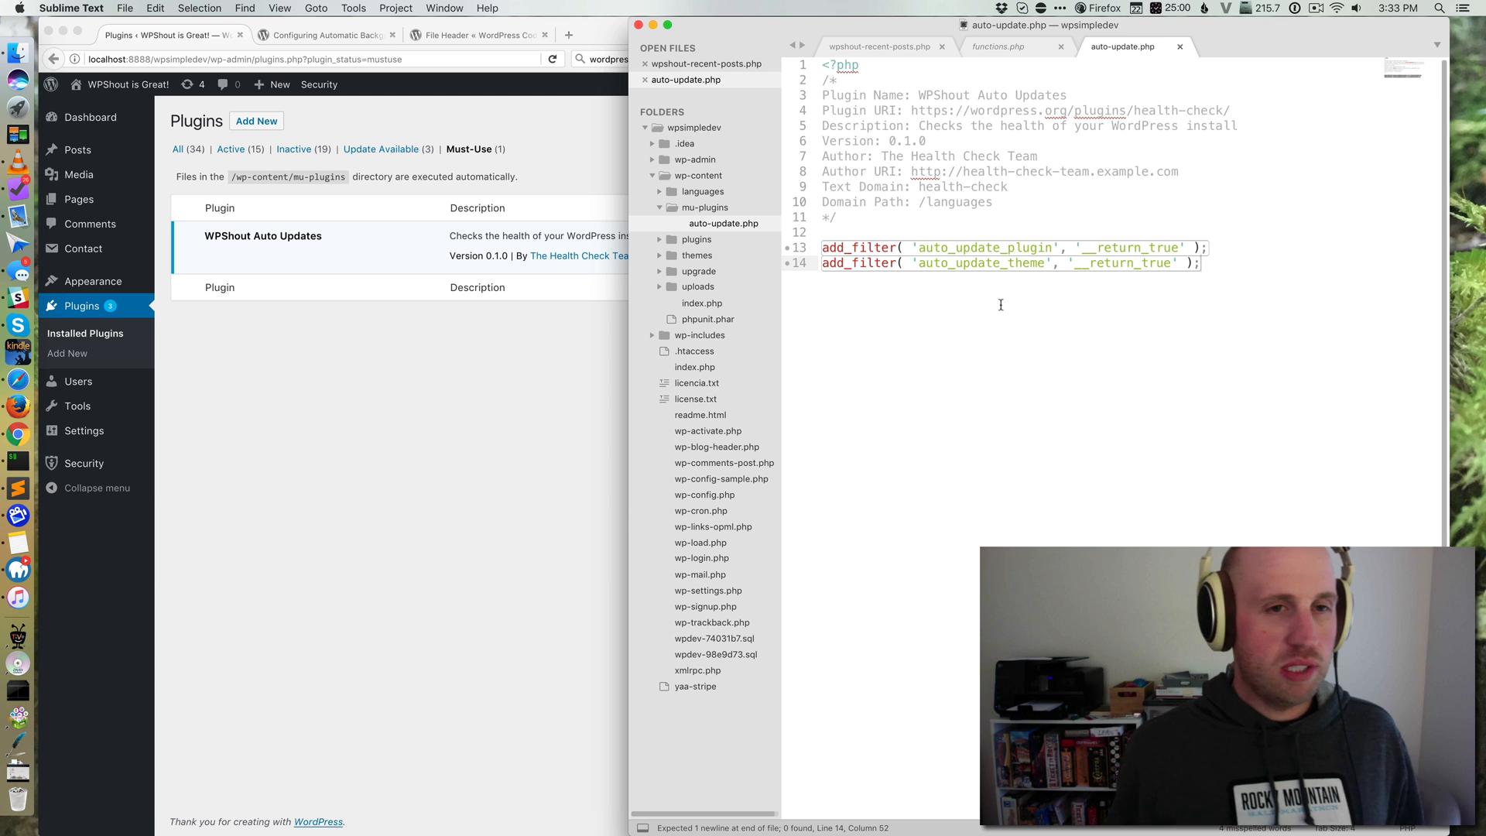
Step: Bring the Must-Use plugins page showing WPShout Auto Updates in front of the editor
{"action": "left_click", "coordinate": [383, 507]}
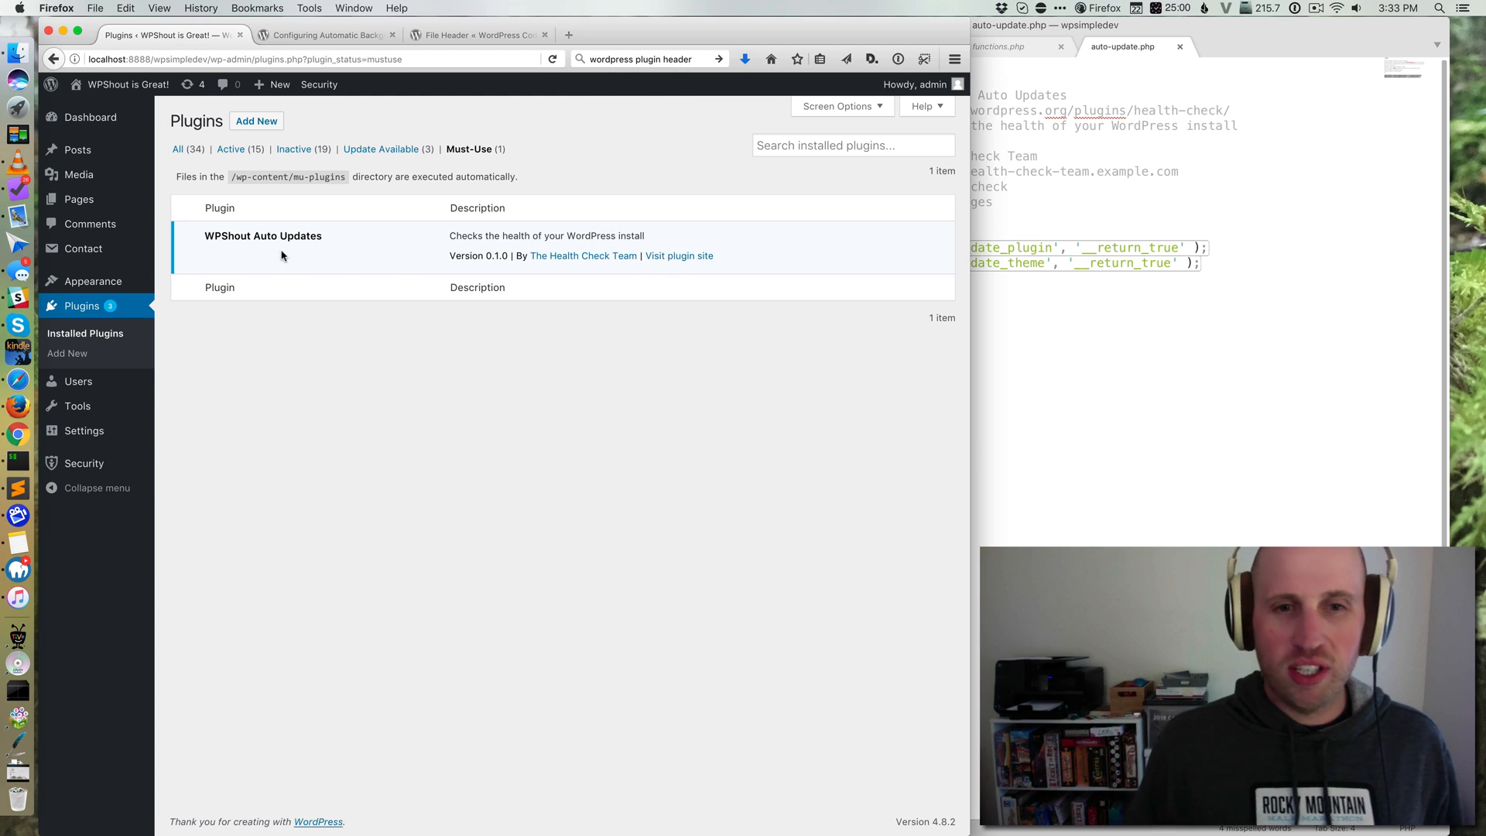